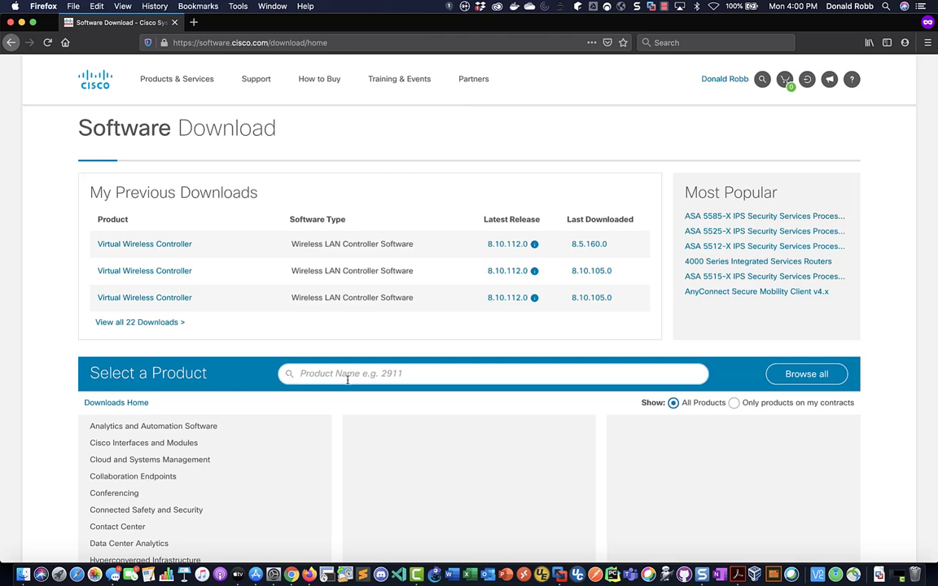
# Find the Application Centric Infrastructure Simulator product and open release 4.2(3j) under All Release > 4.2
pyautogui.write('apic')
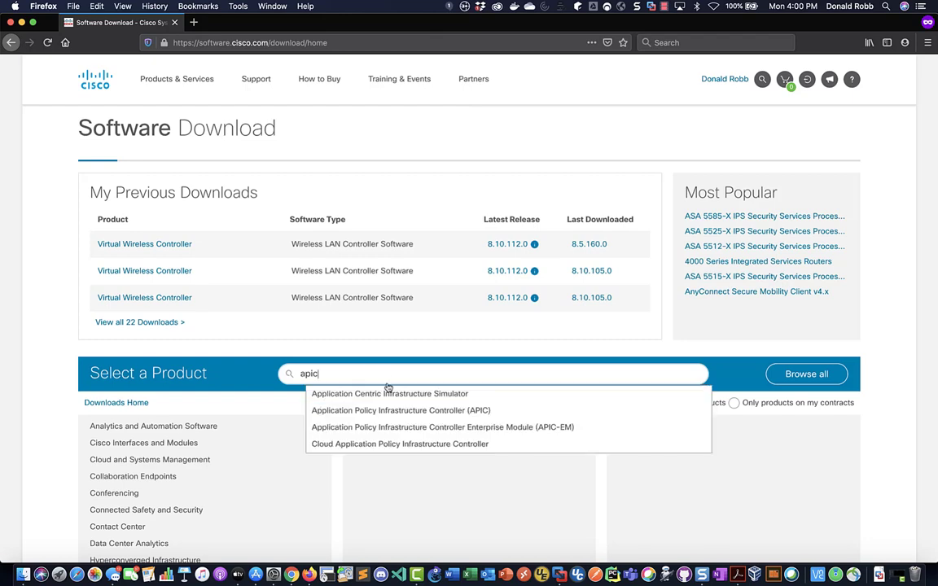
pyautogui.click(429, 394)
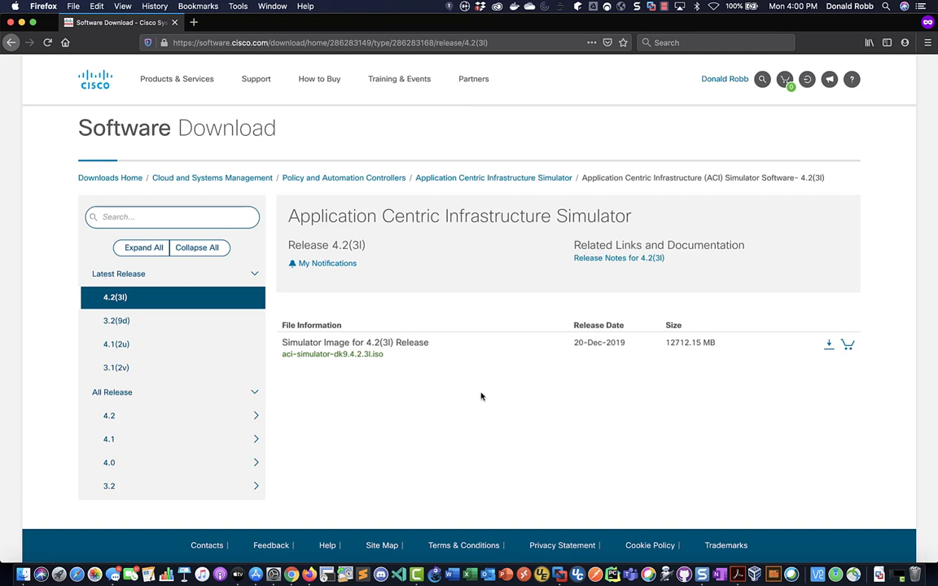
pyautogui.moveTo(385, 356); pyautogui.dragTo(362, 356)
pyautogui.click(419, 408)
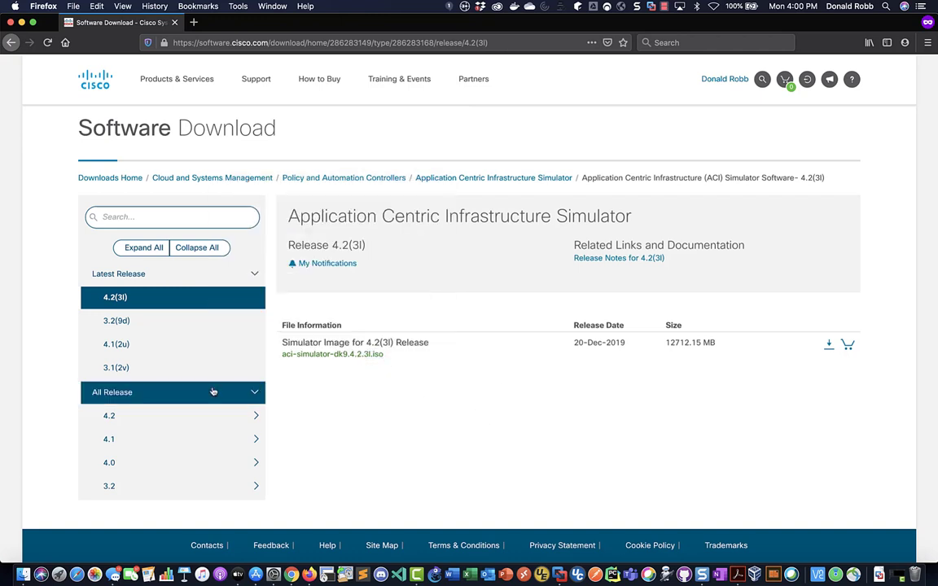
pyautogui.click(171, 421)
pyautogui.scroll(-1, 204, 399)
pyautogui.click(140, 424)
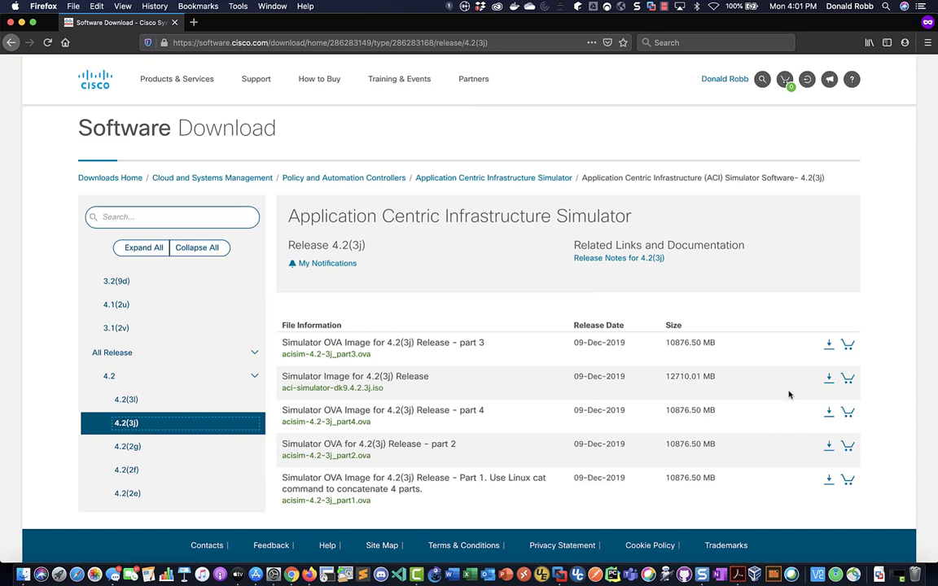
# Accept the license agreement and save 4.2(3j) OVA parts 1 and 2 to disk
pyautogui.click(829, 480)
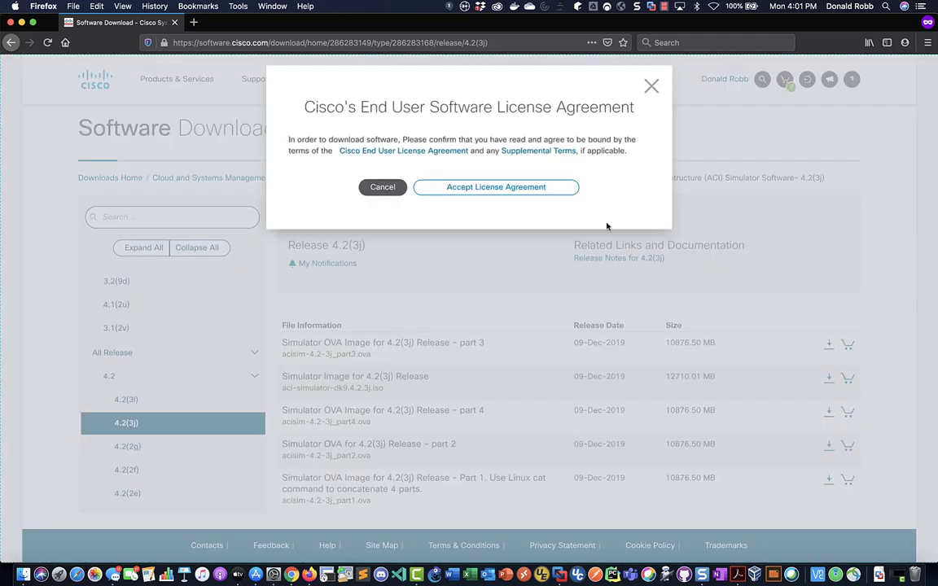
pyautogui.click(540, 189)
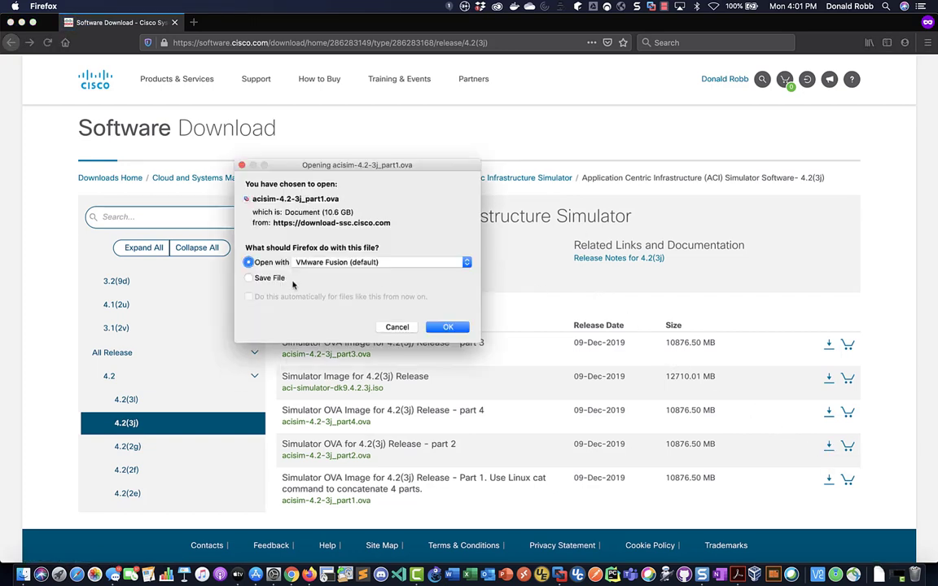
pyautogui.click(267, 280)
pyautogui.click(443, 327)
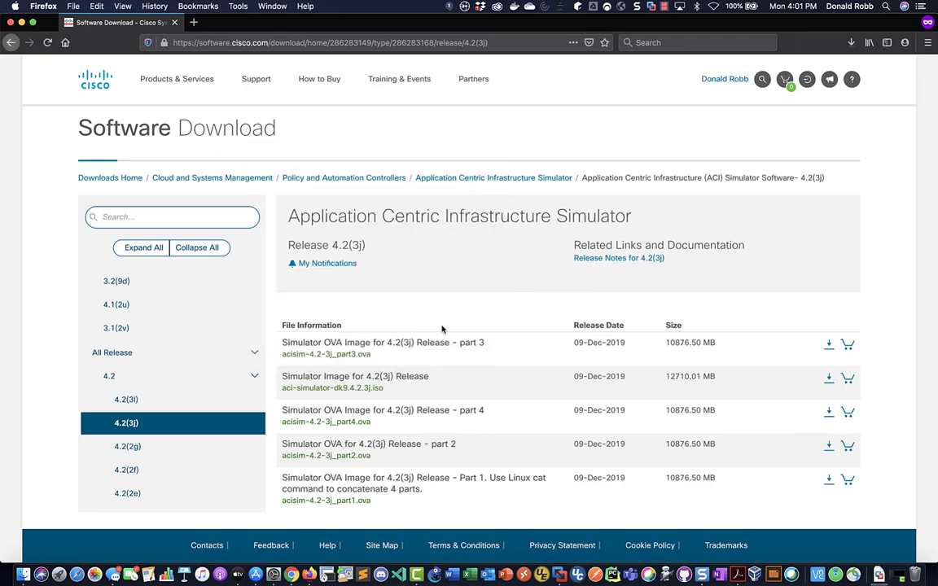
pyautogui.click(829, 447)
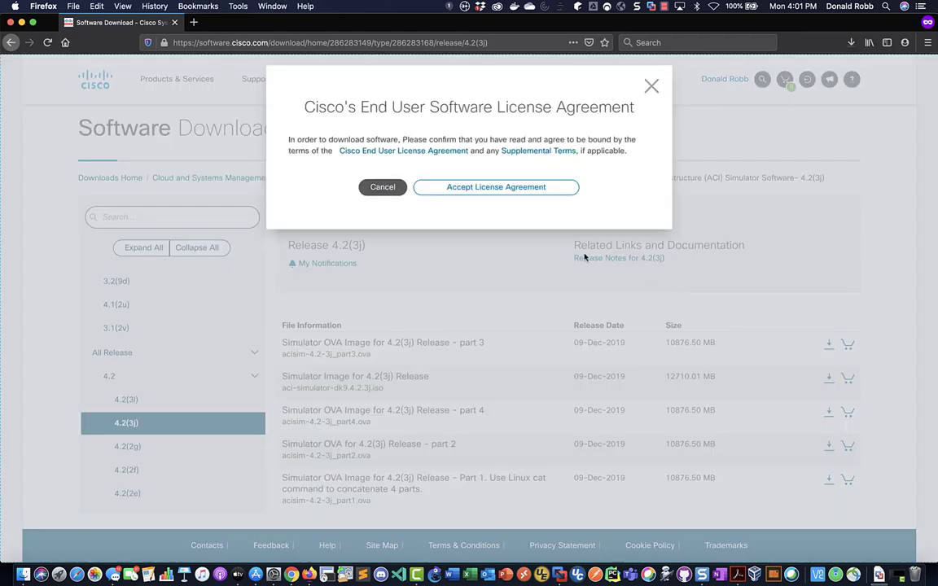
pyautogui.click(453, 187)
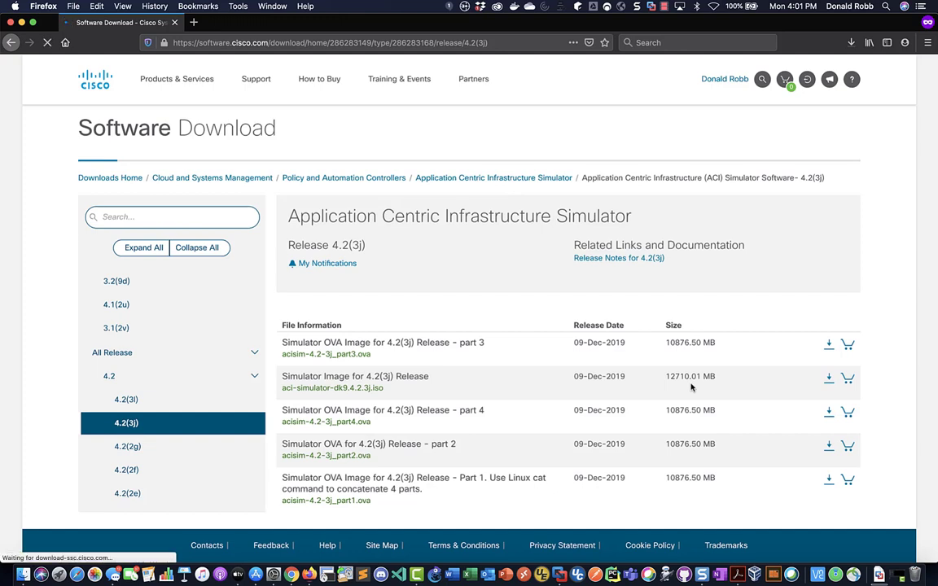
pyautogui.click(250, 277)
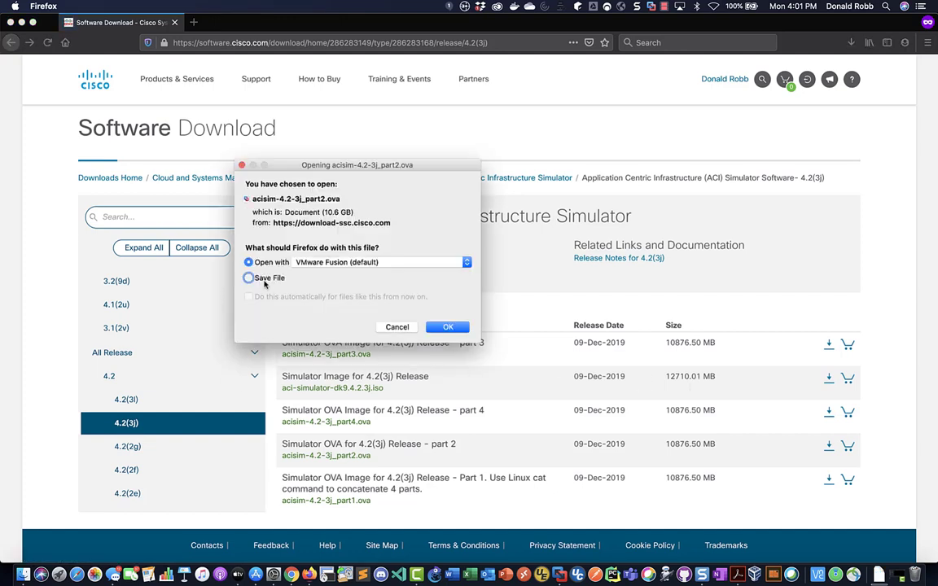
pyautogui.click(449, 327)
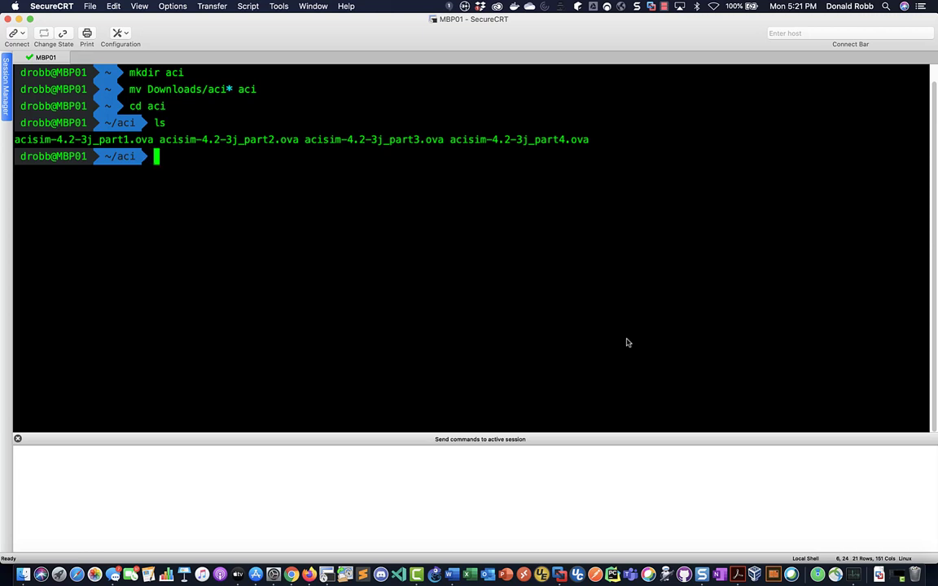
# Concatenate the acisim-4.2-3j OVA parts into aci.ova with cat, then check sizes with ls -lh
pyautogui.write('cat ac')
pyautogui.hotkey('ctrl', 'u')
pyautogui.write('cat a')
pyautogui.press('Tab')
pyautogui.write('*')
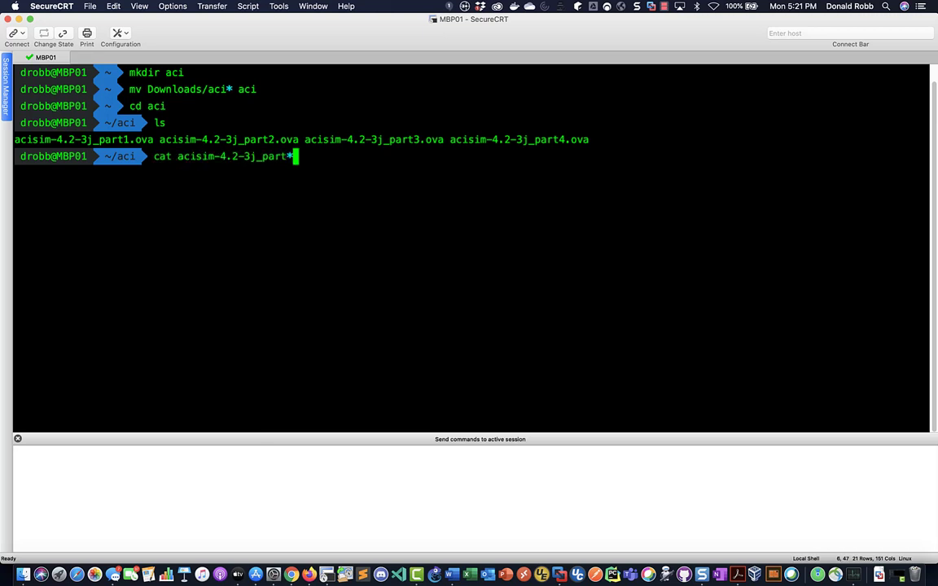
pyautogui.write(' > aci.')
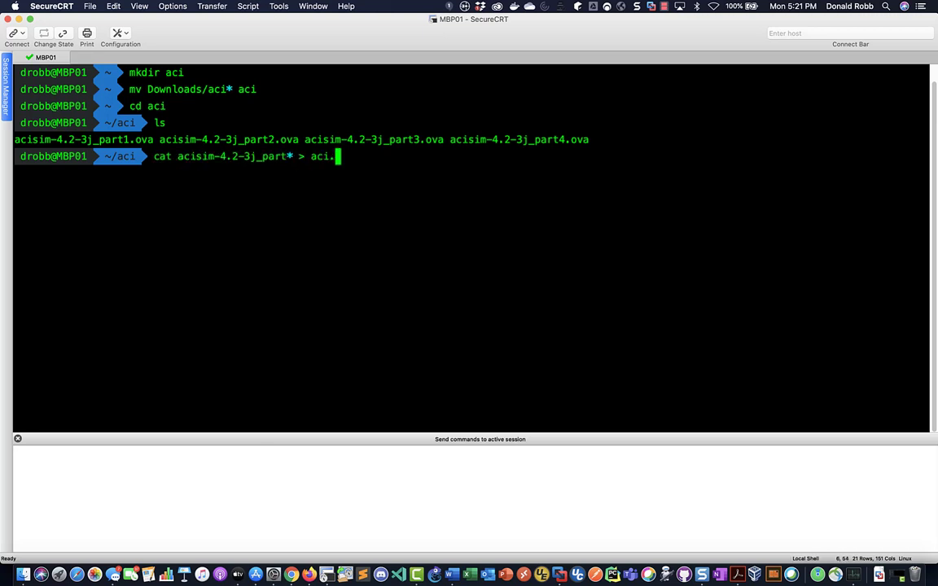
pyautogui.write('ova')
pyautogui.press('Return')
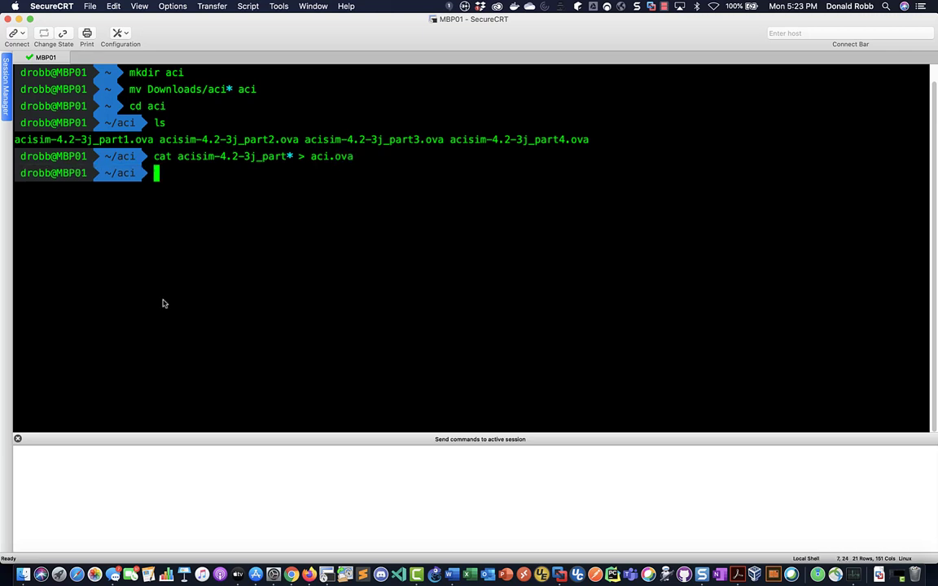
pyautogui.write('ls -lh')
pyautogui.press('Return')
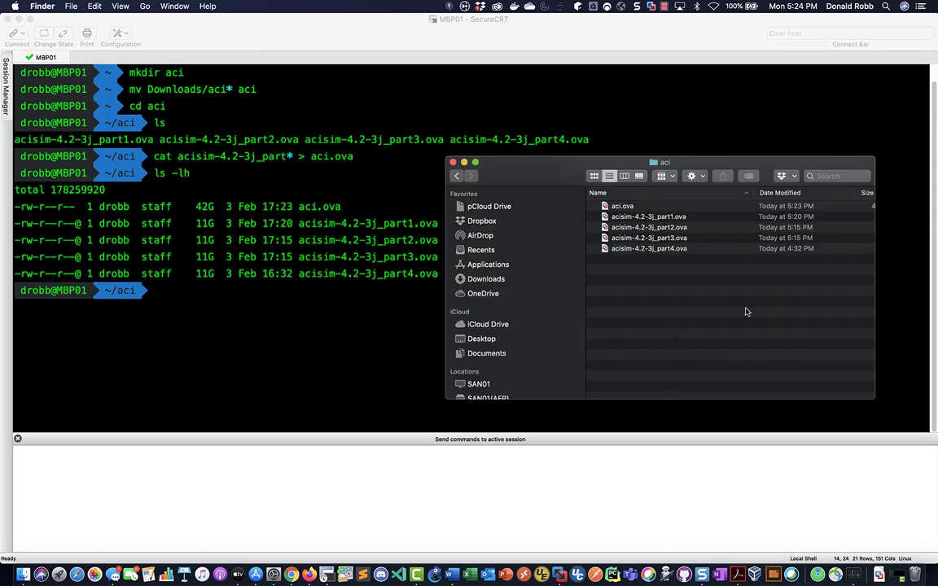
# Import aci.ova from Finder into VMware Fusion, saving the virtual machine as APIC01
pyautogui.click(623, 208)
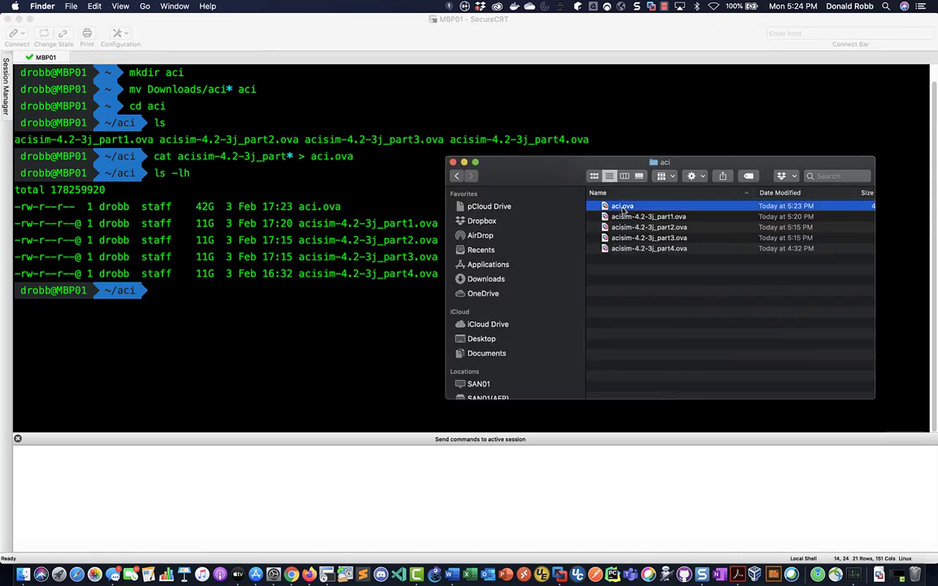
pyautogui.doubleClick(623, 208)
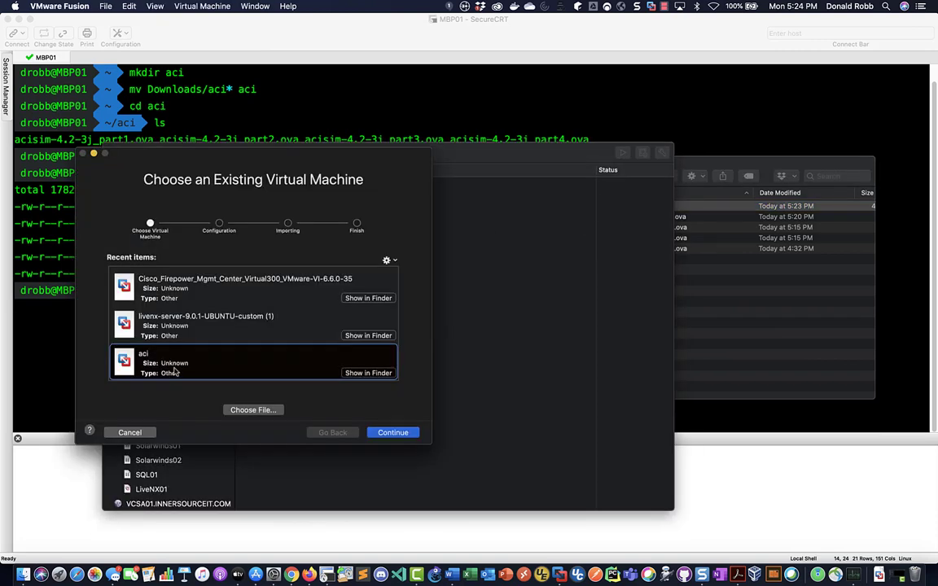
pyautogui.click(389, 433)
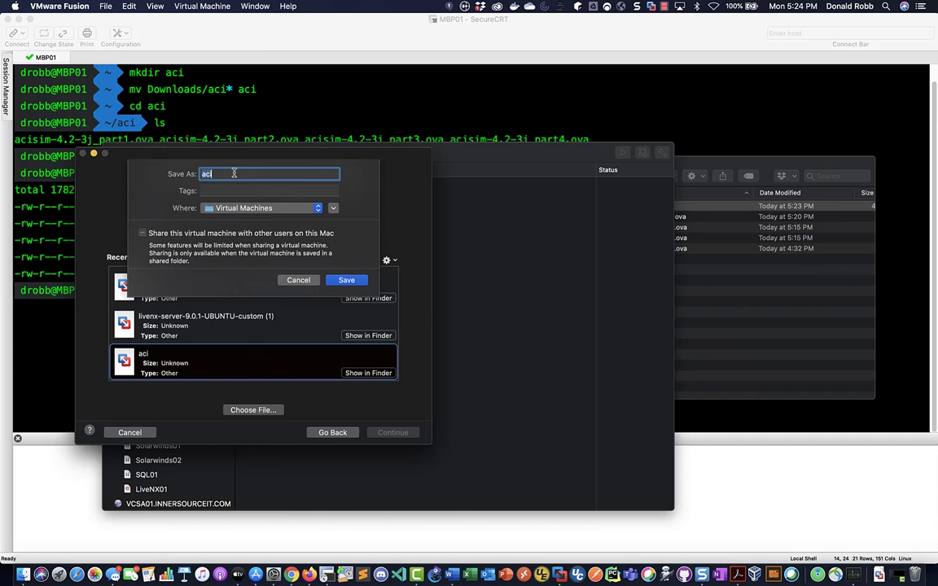
pyautogui.write('ACI')
pyautogui.press('BackSpace')
pyautogui.write('PIC01')
pyautogui.click(345, 279)
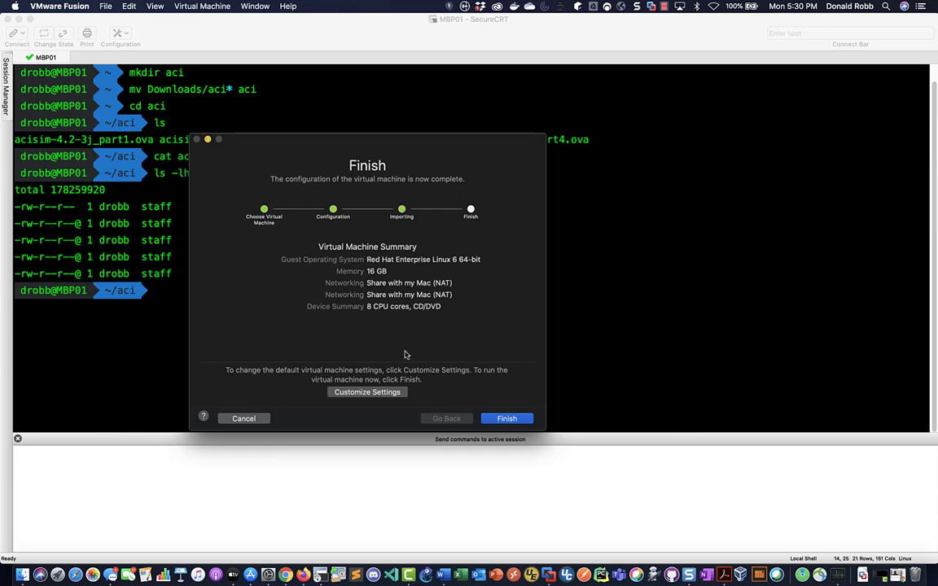
# Bridge APIC01's first network adapter to VLAN310 in the VM settings
pyautogui.click(349, 393)
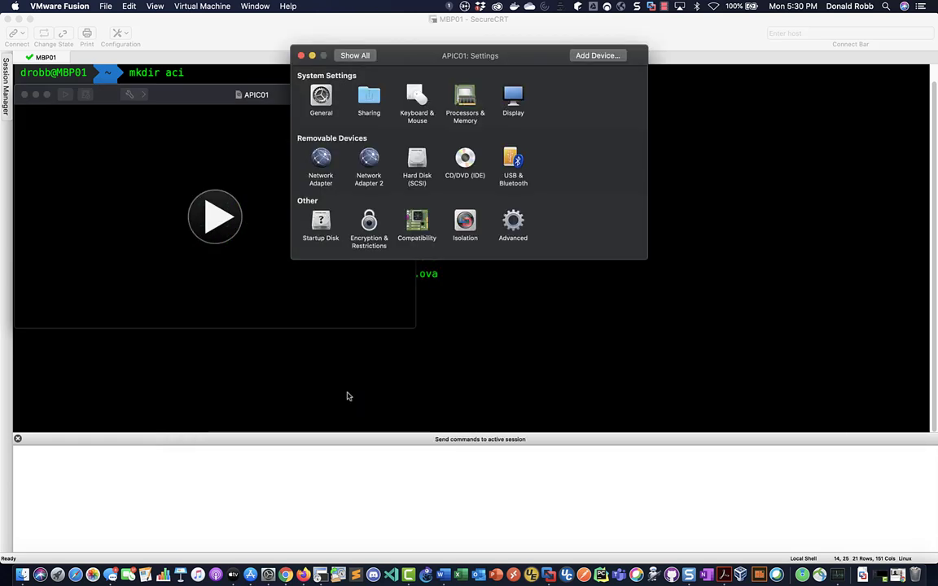
pyautogui.click(322, 159)
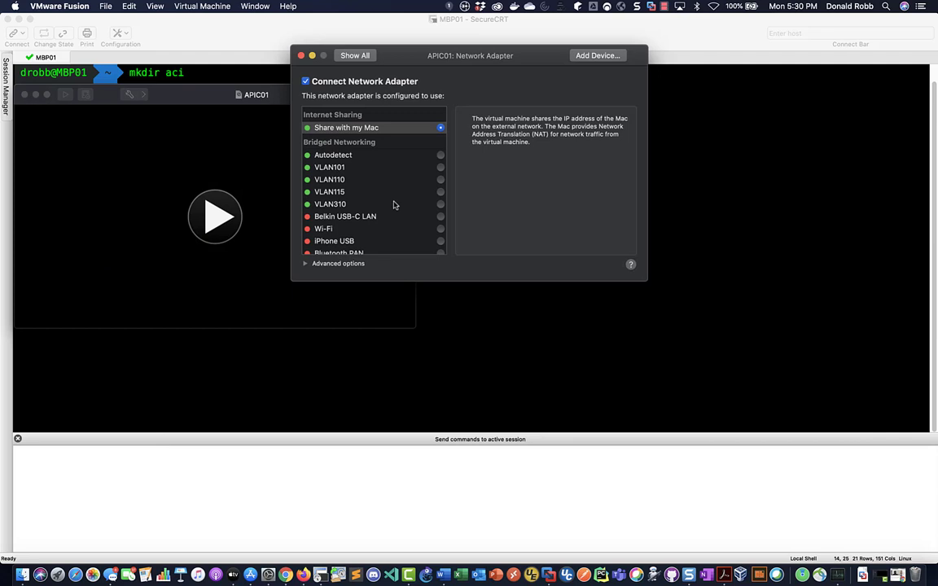
pyautogui.scroll(-3, 391, 204)
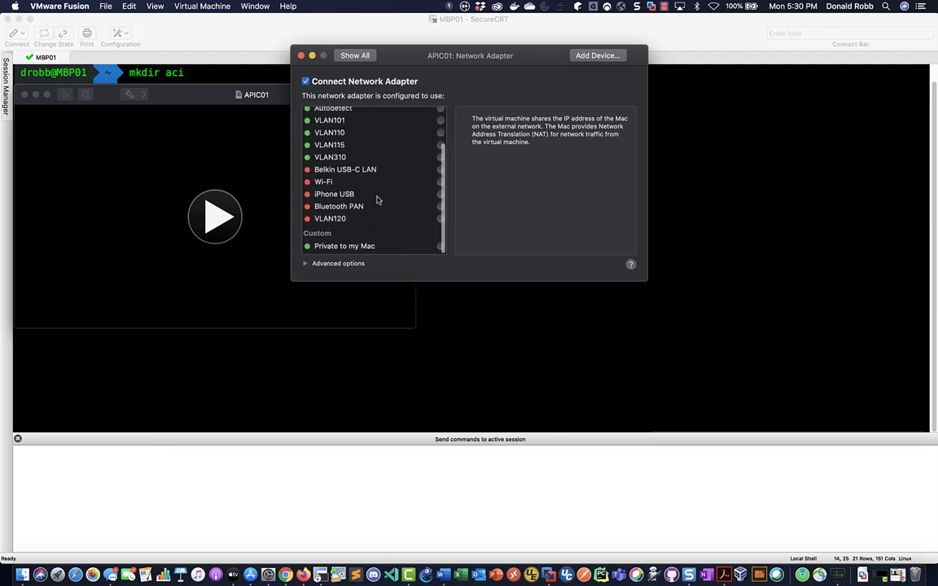
pyautogui.scroll(3, 377, 199)
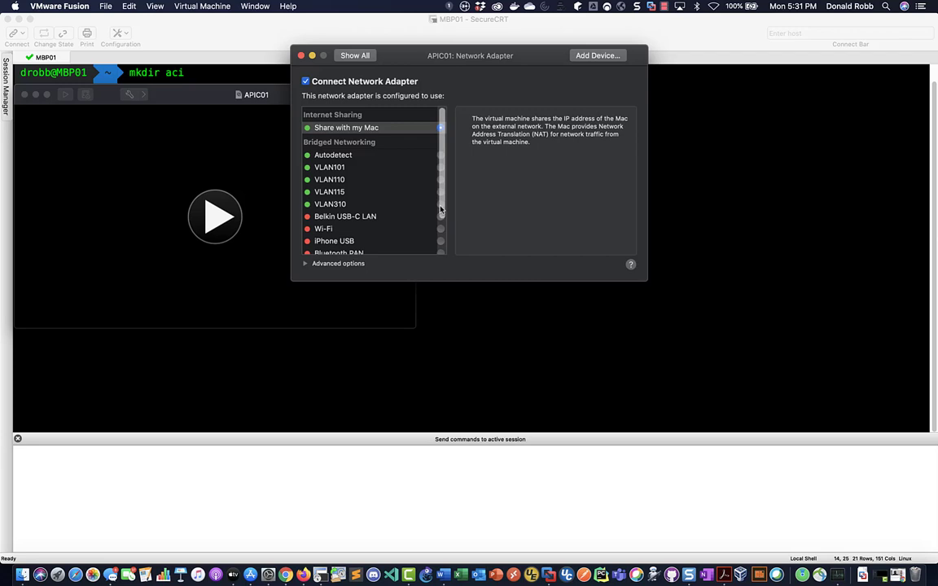
pyautogui.click(411, 205)
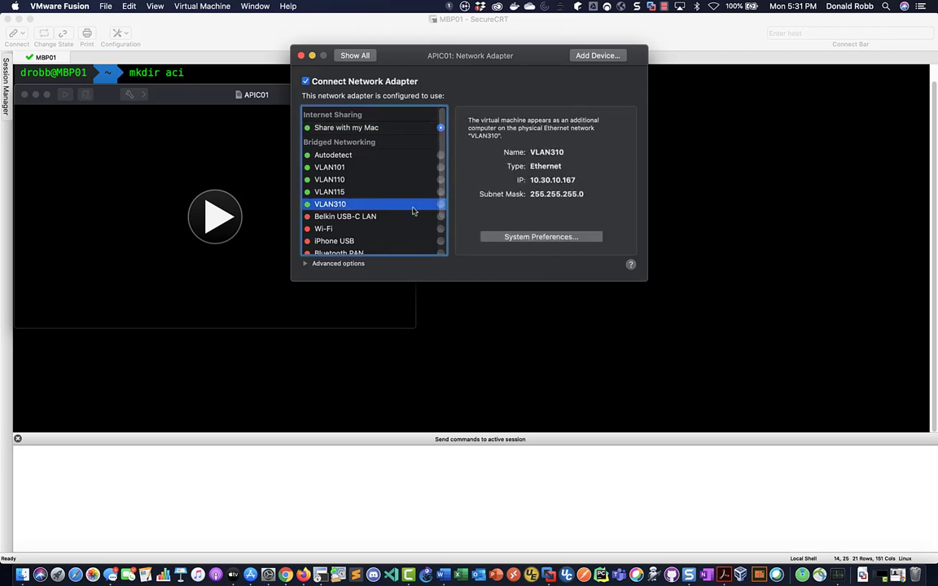
# Bridge Network Adapter 2 to VLAN310 as well and close the settings window
pyautogui.click(356, 56)
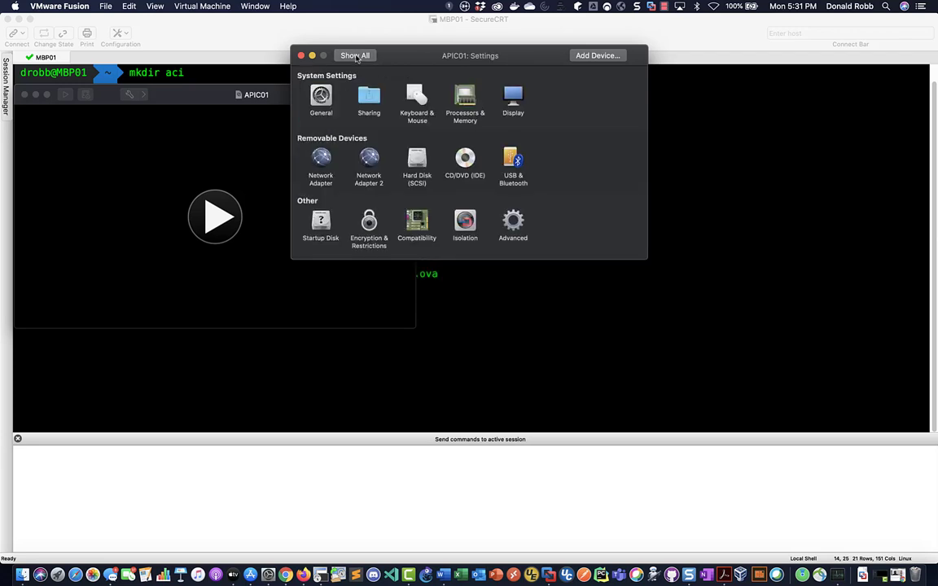
pyautogui.click(369, 159)
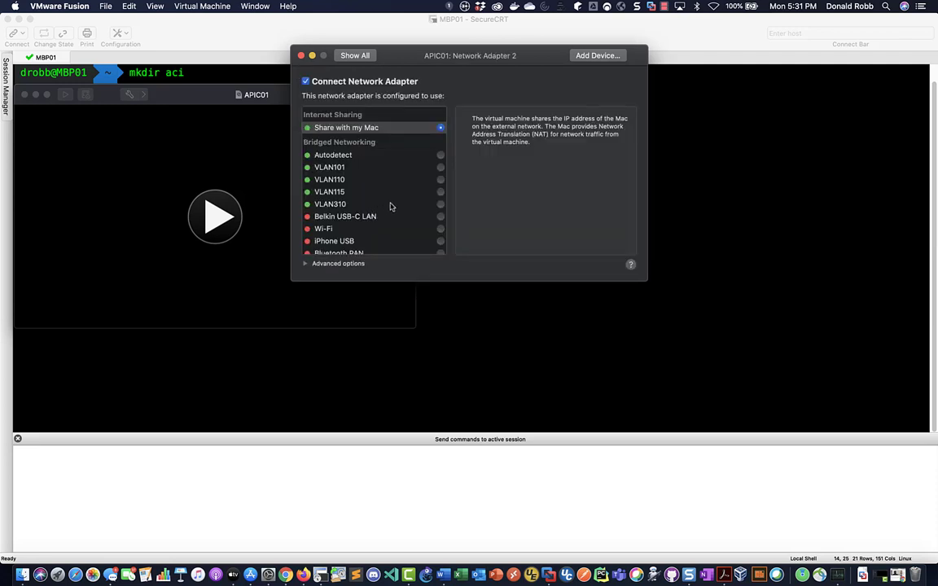
pyautogui.click(440, 206)
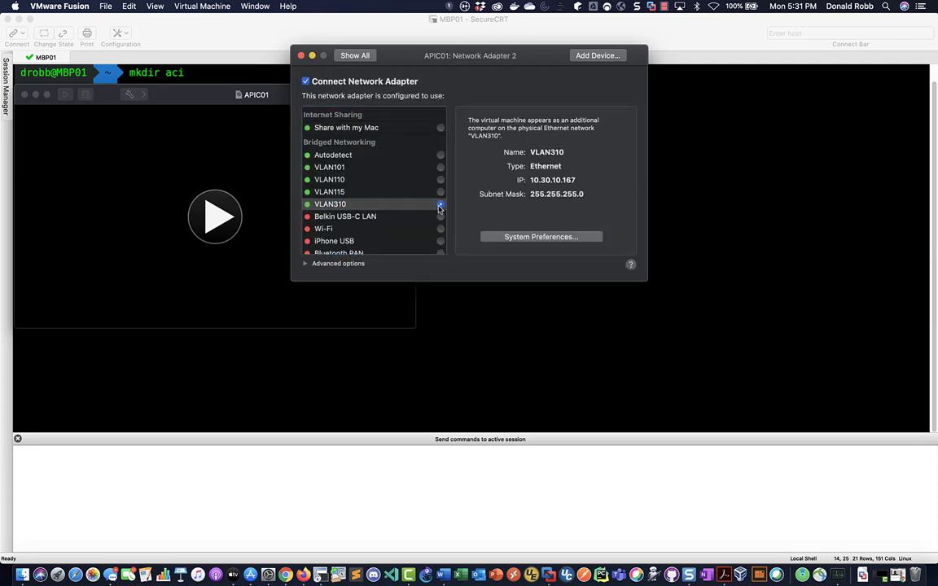
pyautogui.click(301, 55)
# Power on APIC01 without the hardware upgrade, continue past the boot prompt, and move the console right
pyautogui.click(213, 218)
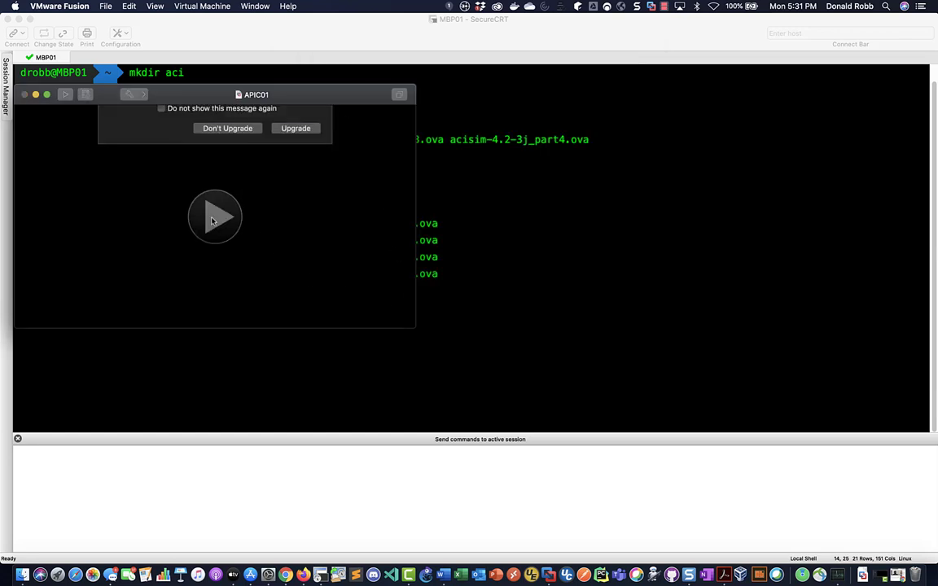
pyautogui.click(211, 195)
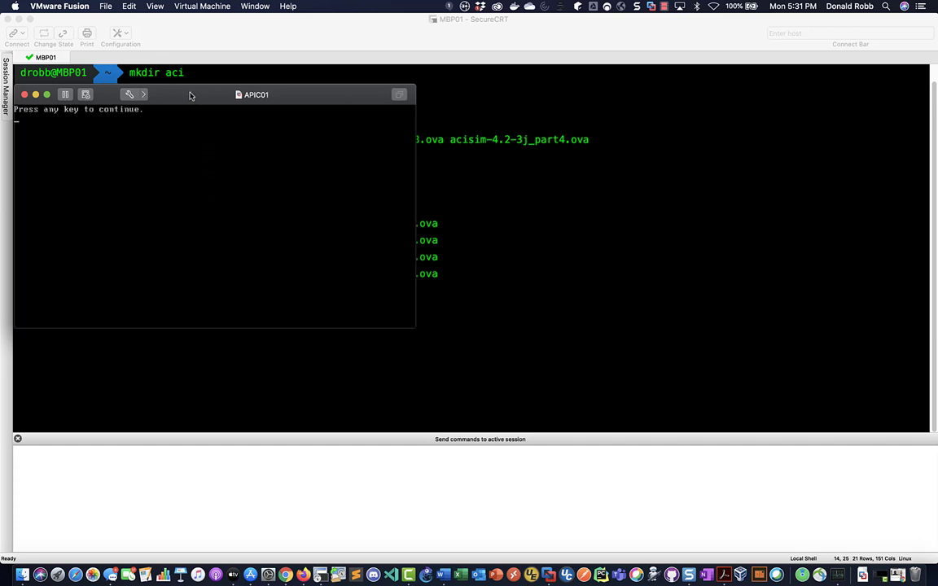
pyautogui.press('Return')
pyautogui.press('Return')
pyautogui.moveTo(190, 96); pyautogui.dragTo(381, 106)
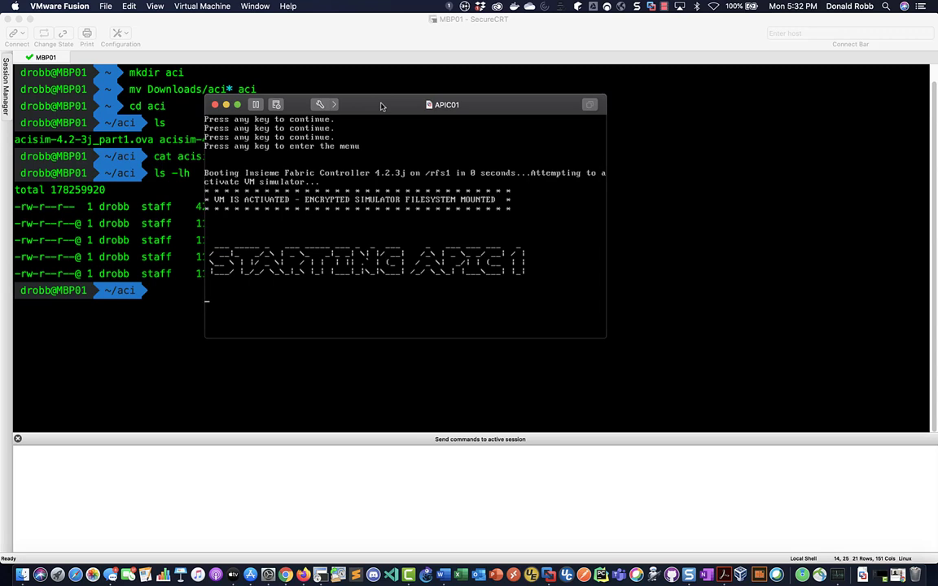
# Answer the first APIC setup prompts with defaults, 1 active controller, and controller name apic01
pyautogui.click(528, 268)
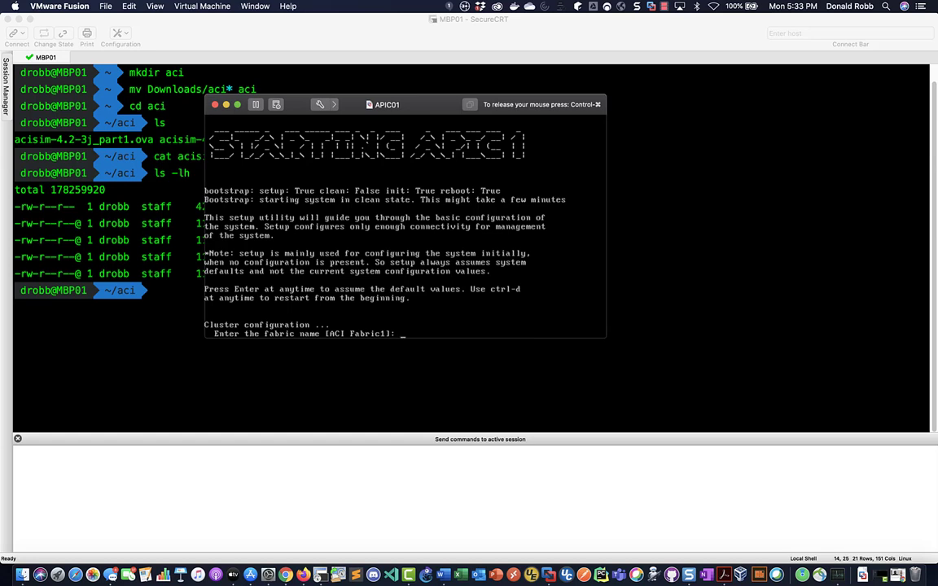
pyautogui.press('Return')
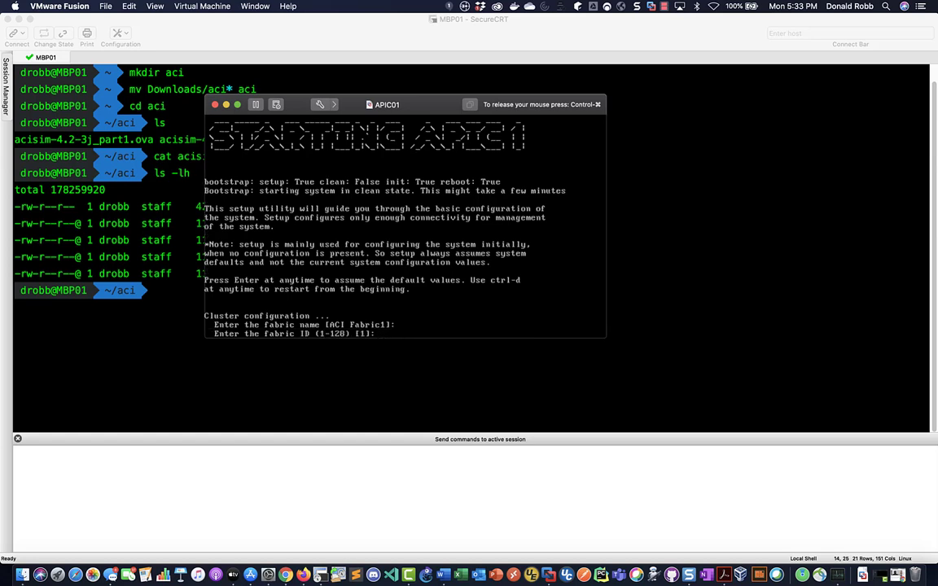
pyautogui.press('Return')
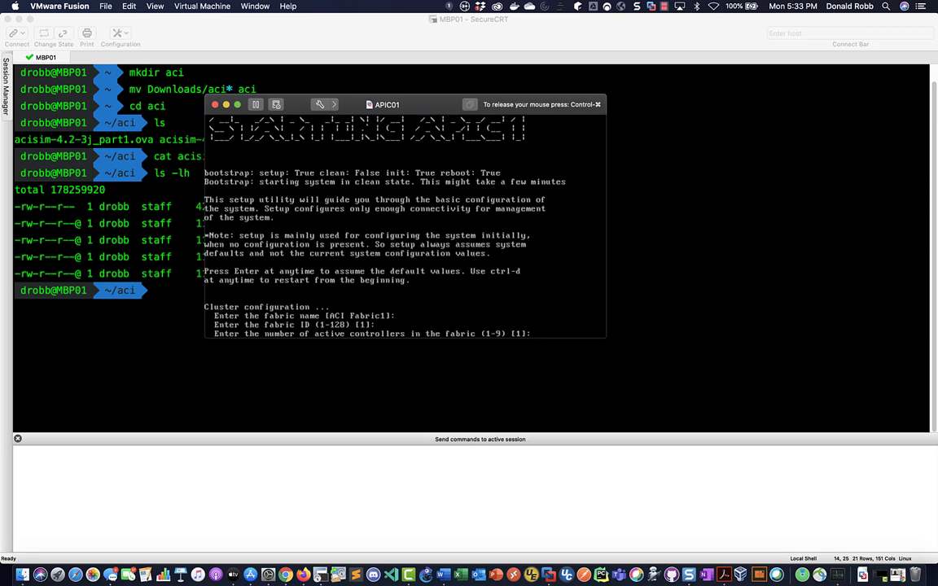
pyautogui.write('1')
pyautogui.press('Return')
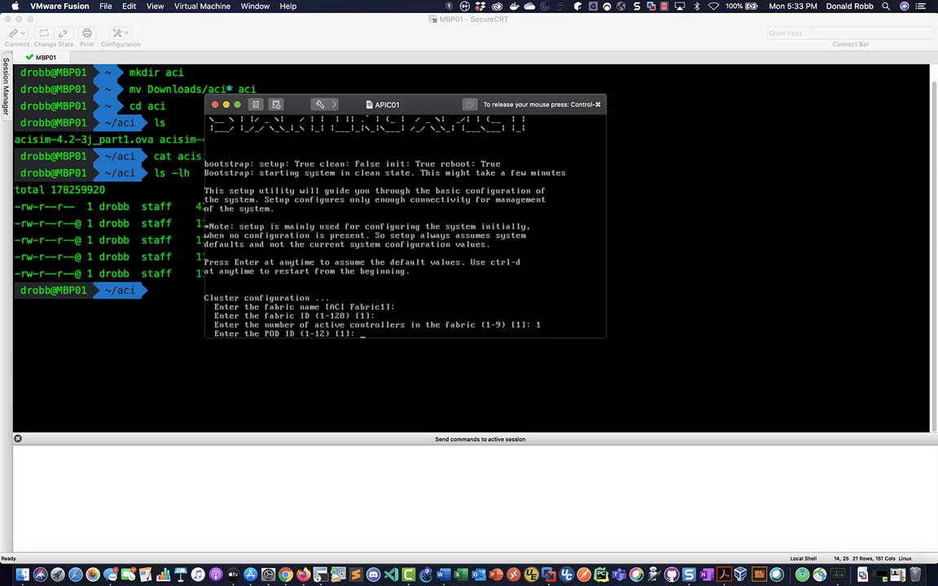
pyautogui.press('Return')
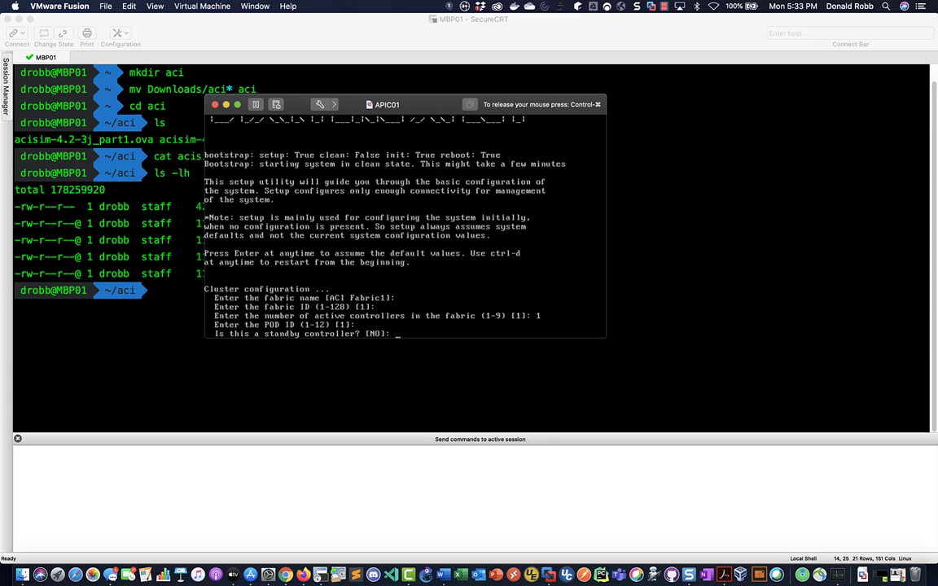
pyautogui.press('Return')
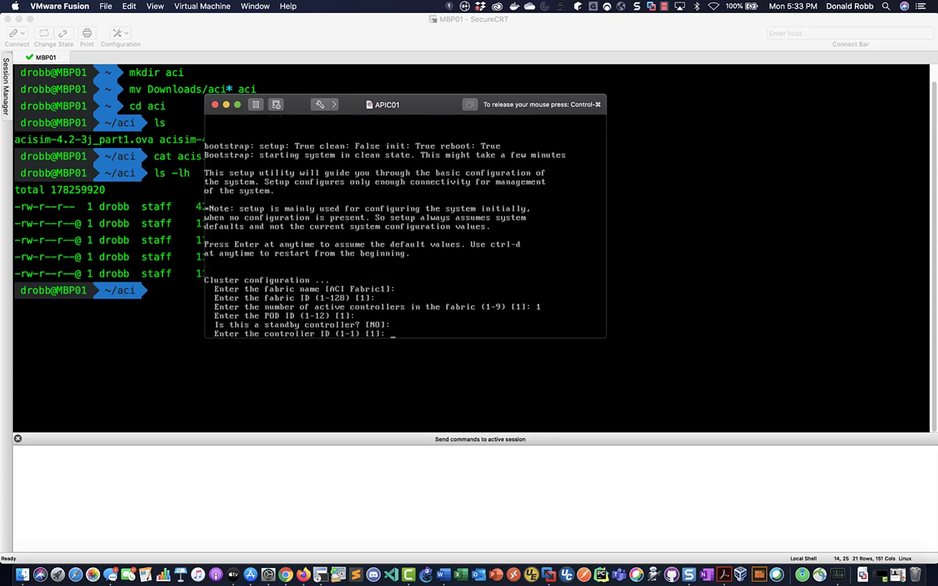
pyautogui.press('Return')
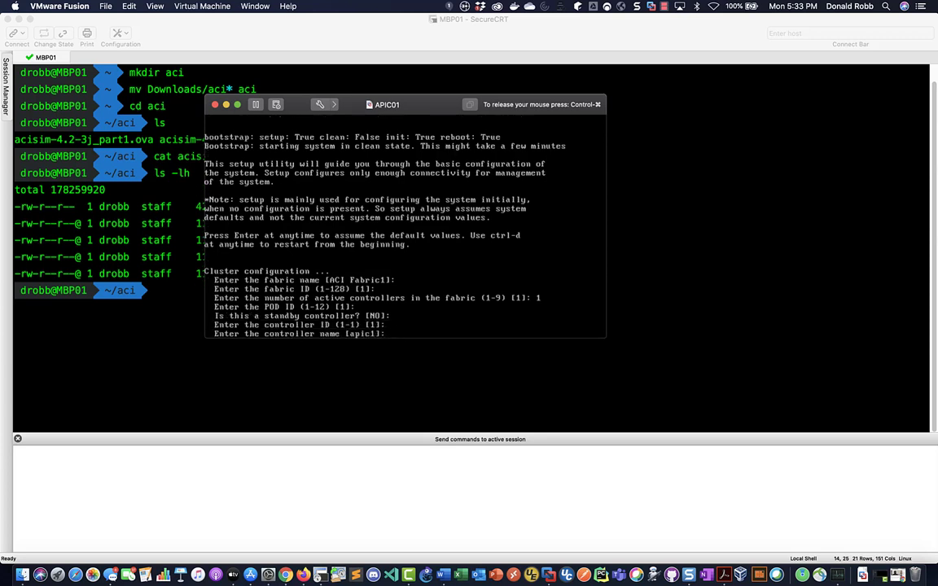
pyautogui.write('apic01')
pyautogui.press('Return')
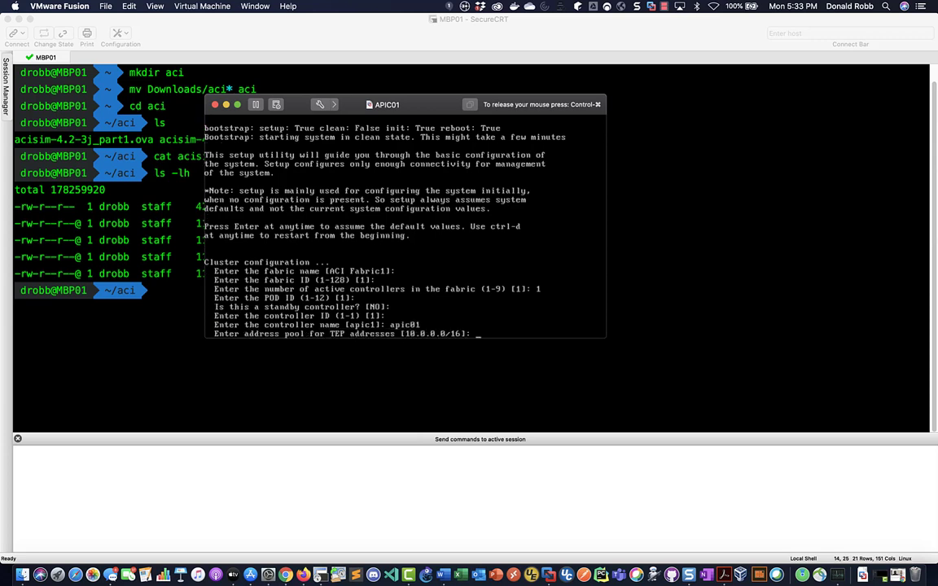
pyautogui.press('Return')
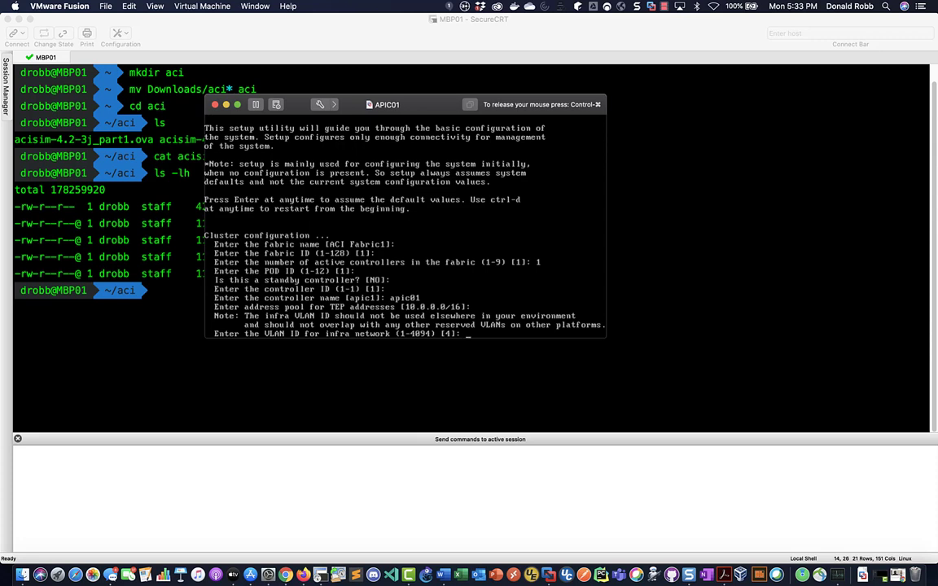
# Set management address 10.30.10.77/24, gateway 10.30.10.1, and the admin password, then apply the configuration
pyautogui.press('Return')
pyautogui.press('Return')
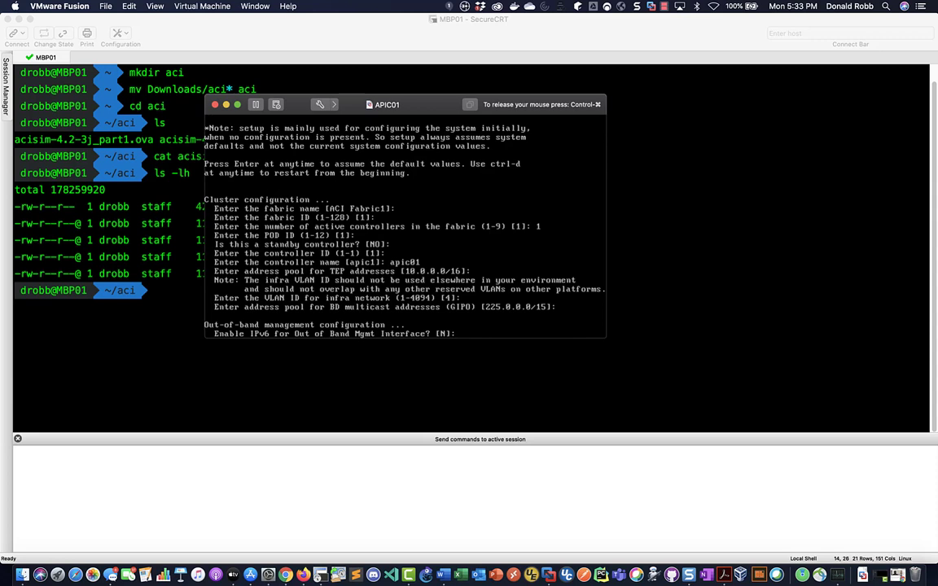
pyautogui.press('Return')
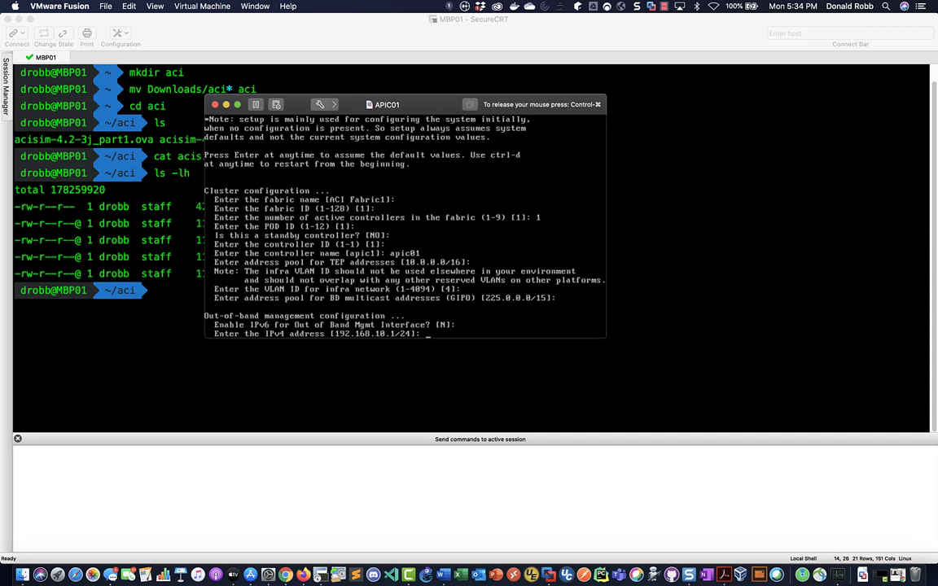
pyautogui.write('10.30.10.77/24')
pyautogui.press('Return')
pyautogui.write('10.30.10.1')
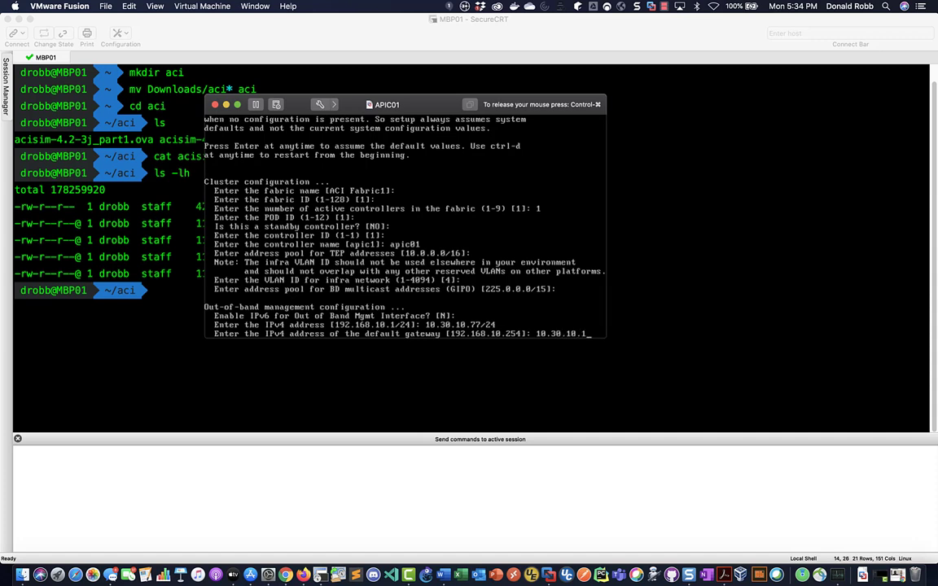
pyautogui.press('Return')
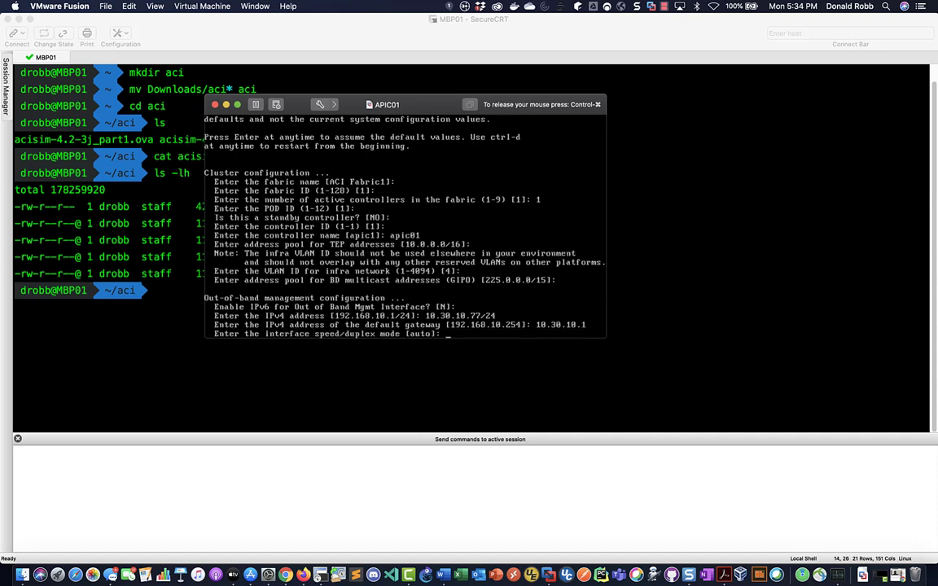
pyautogui.press('Return')
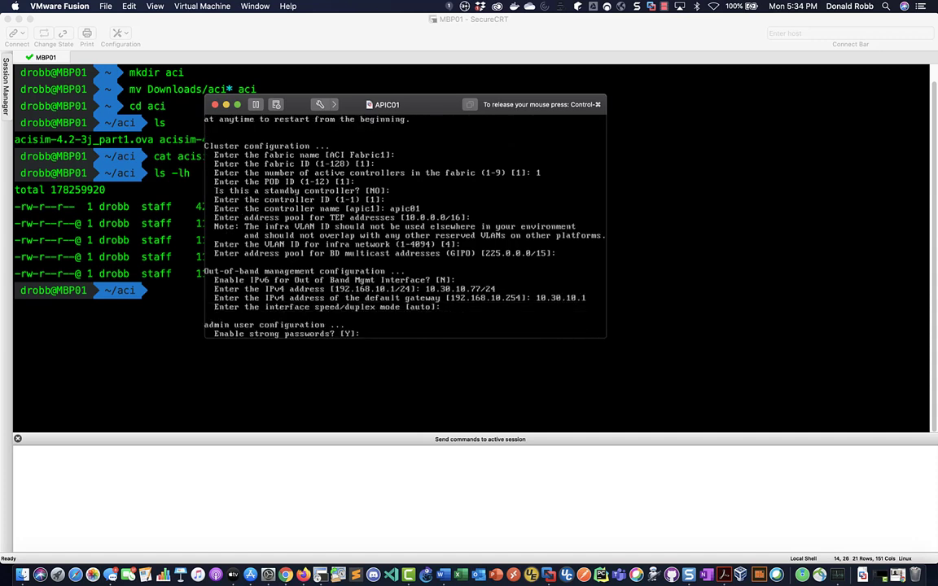
pyautogui.press('Return')
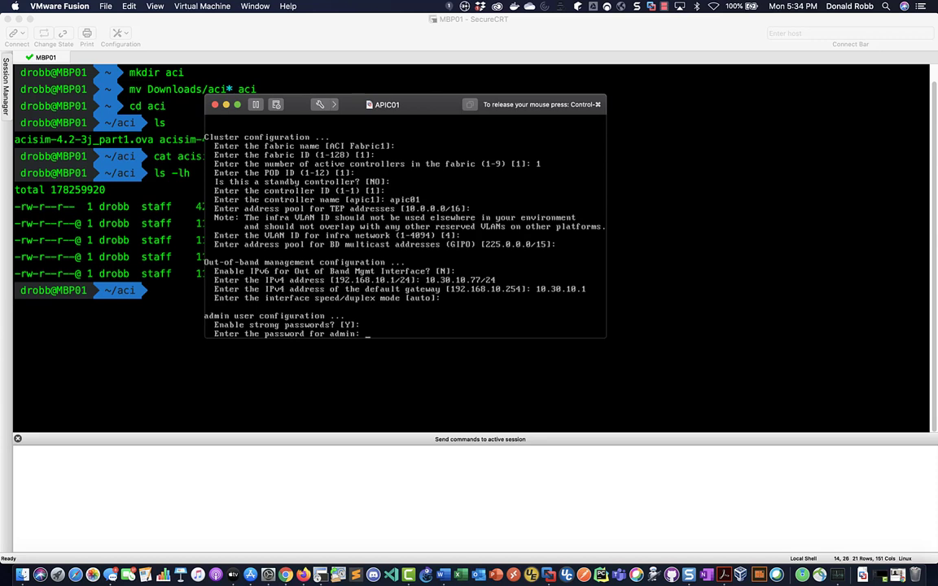
pyautogui.press('Return')
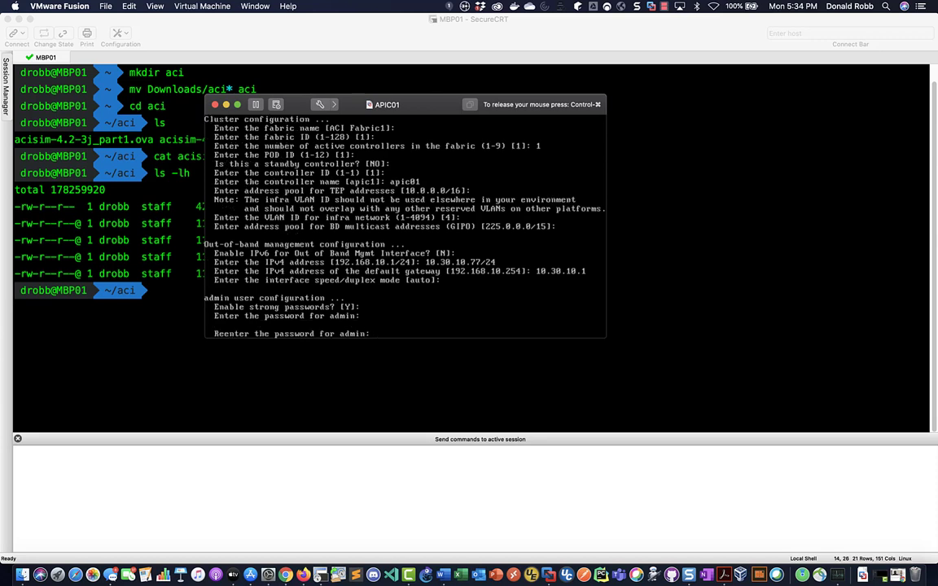
pyautogui.press('Return')
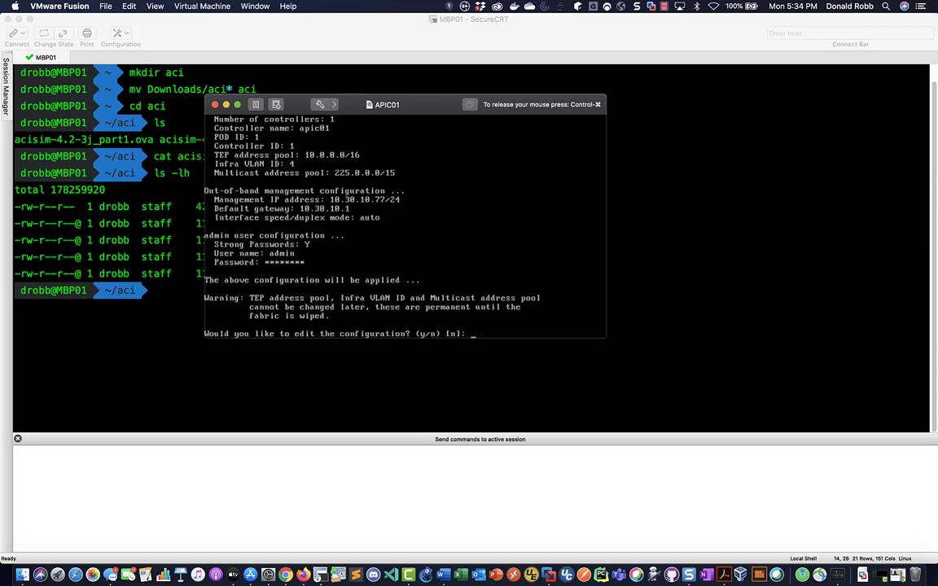
pyautogui.press('Return')
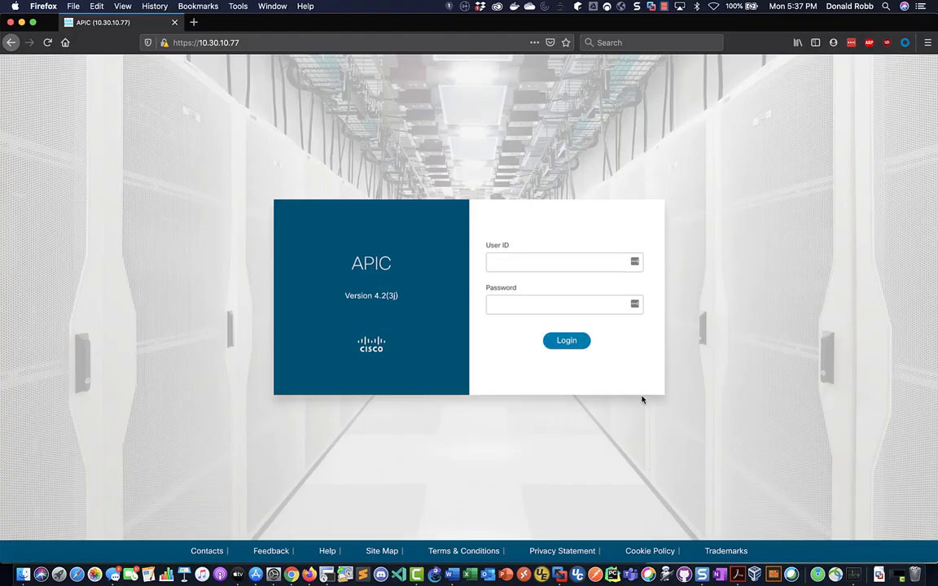
# Log into the APIC web UI as admin and dismiss the First Time Setup overview
pyautogui.click(568, 266)
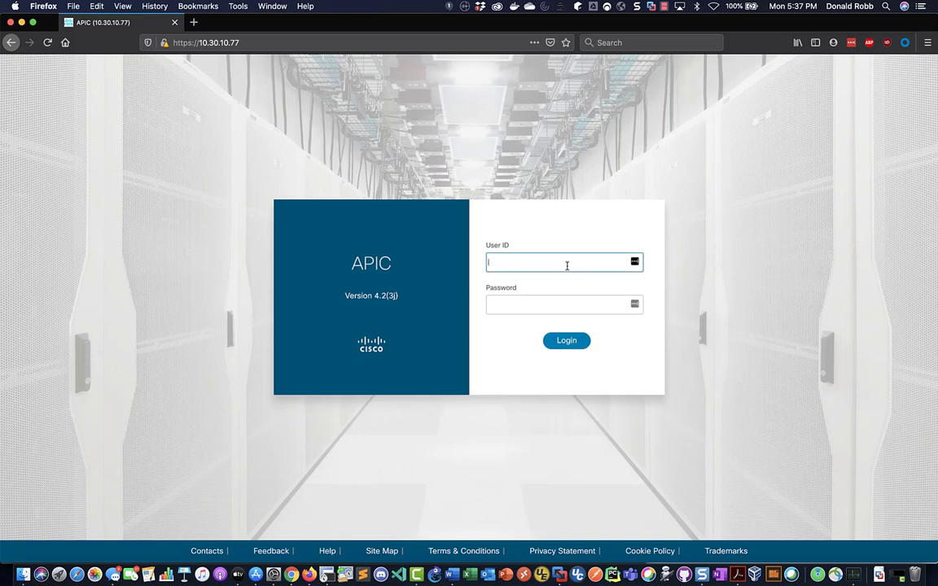
pyautogui.write('admin')
pyautogui.press('Tab')
pyautogui.write('•••••')
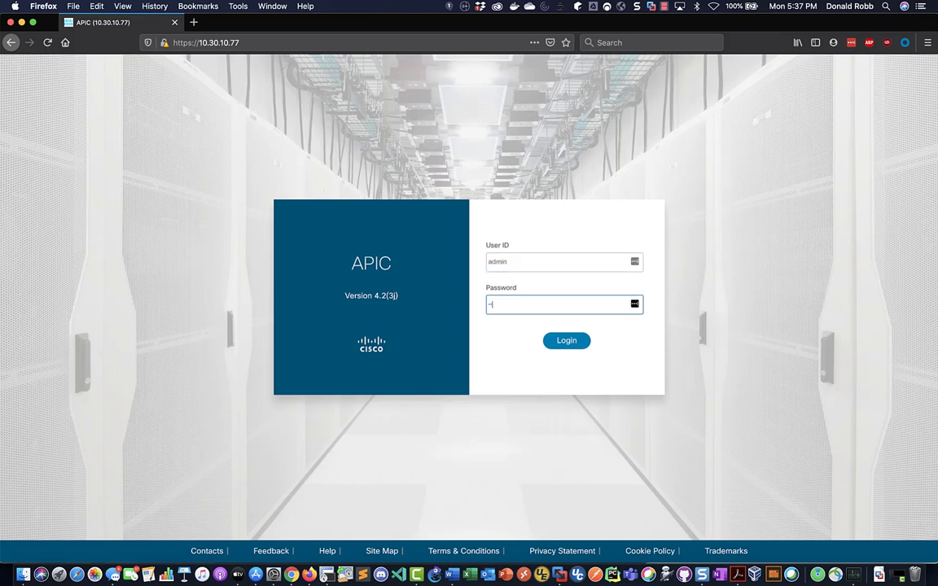
pyautogui.write('•••')
pyautogui.press('Return')
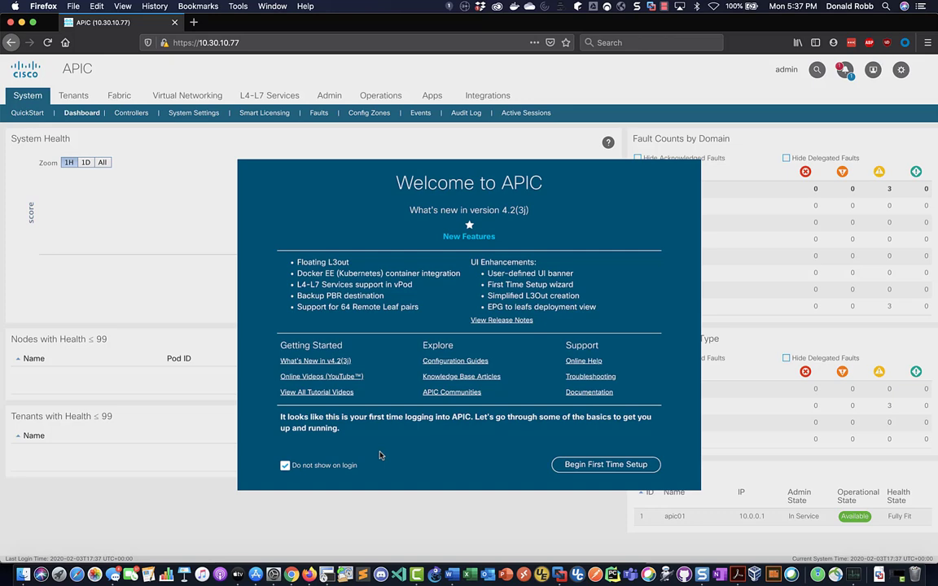
pyautogui.click(583, 473)
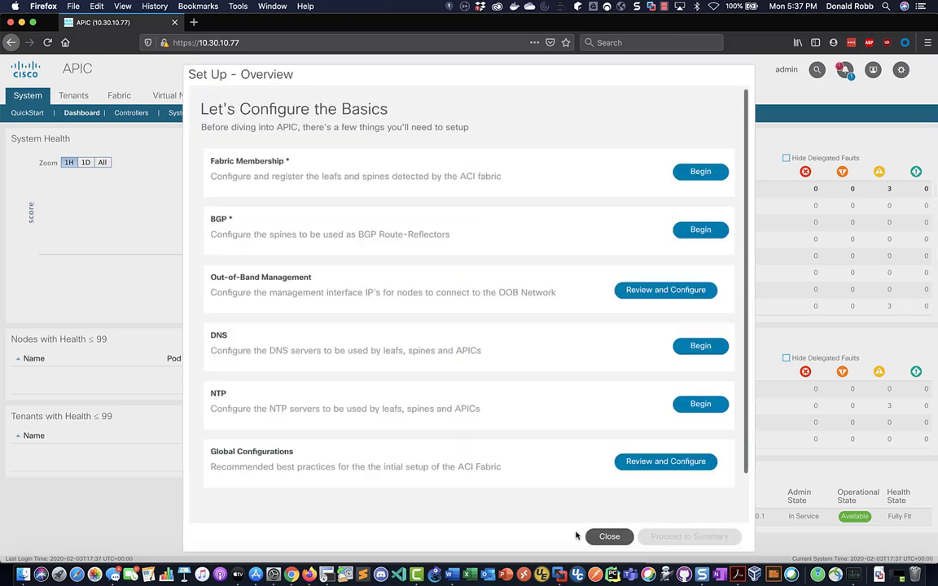
pyautogui.click(609, 536)
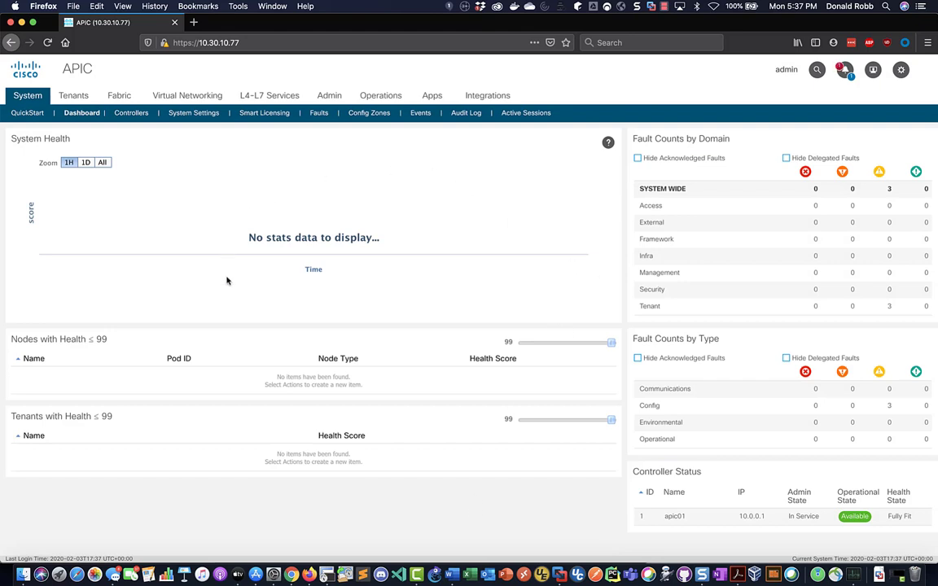
# Under Fabric Membership's pending nodes, register TEP-1-101 as node 101 named LEAF101
pyautogui.click(120, 96)
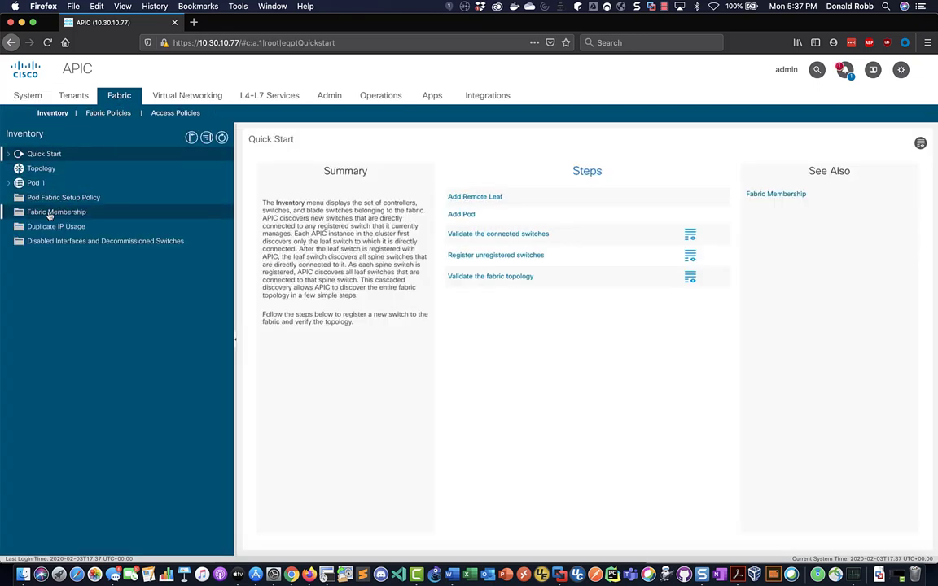
pyautogui.click(50, 213)
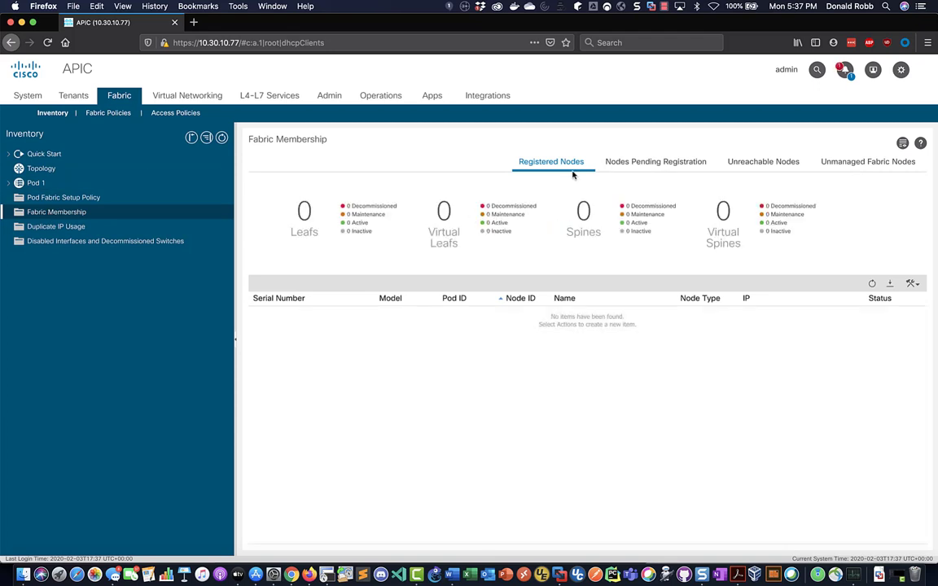
pyautogui.click(641, 161)
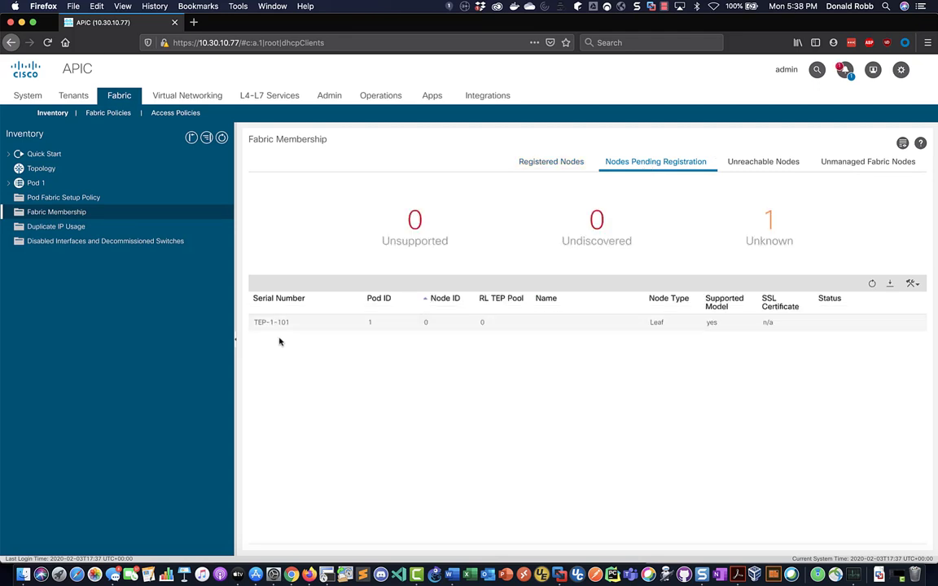
pyautogui.click(328, 327)
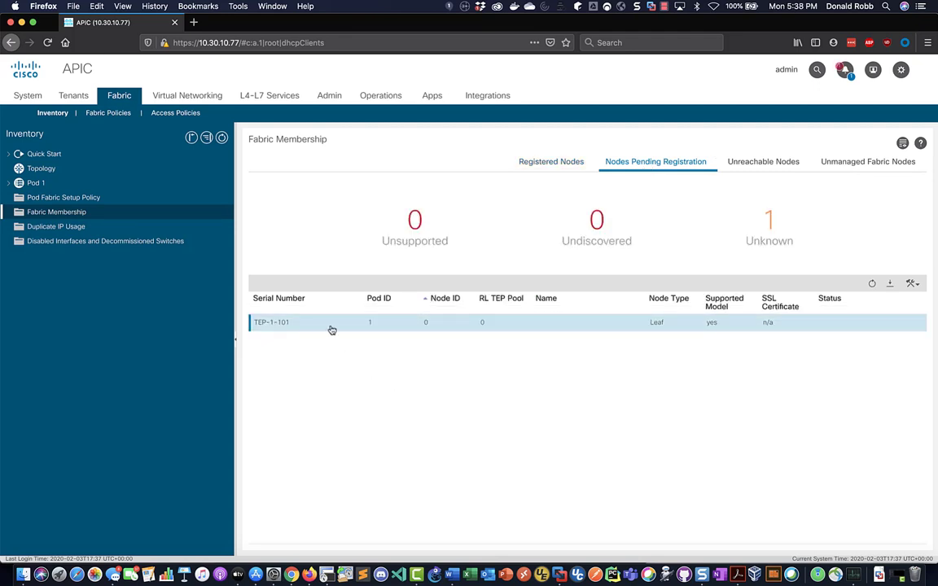
pyautogui.rightClick(330, 326)
pyautogui.click(345, 334)
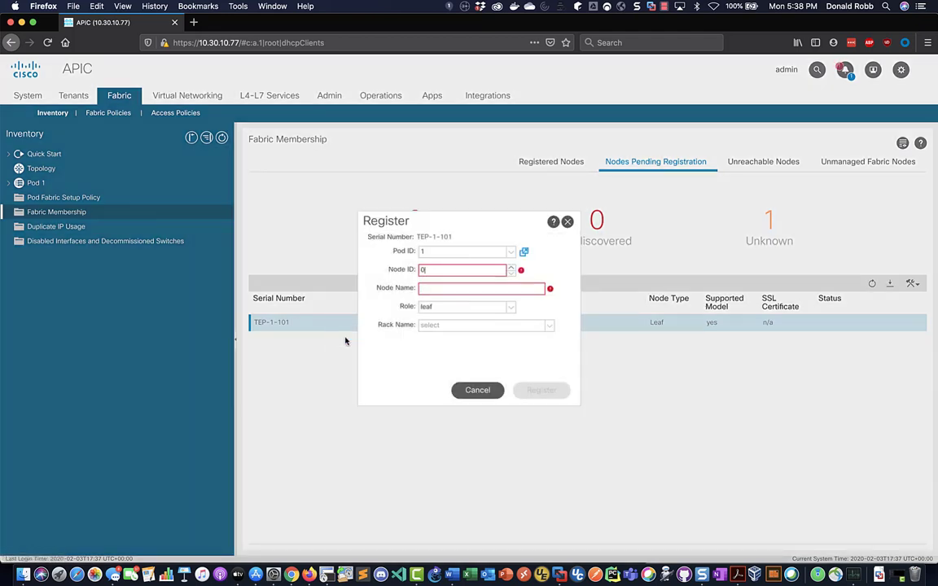
pyautogui.click(444, 271)
pyautogui.press('BackSpace')
pyautogui.write('101')
pyautogui.write('EAF')
pyautogui.write('101')
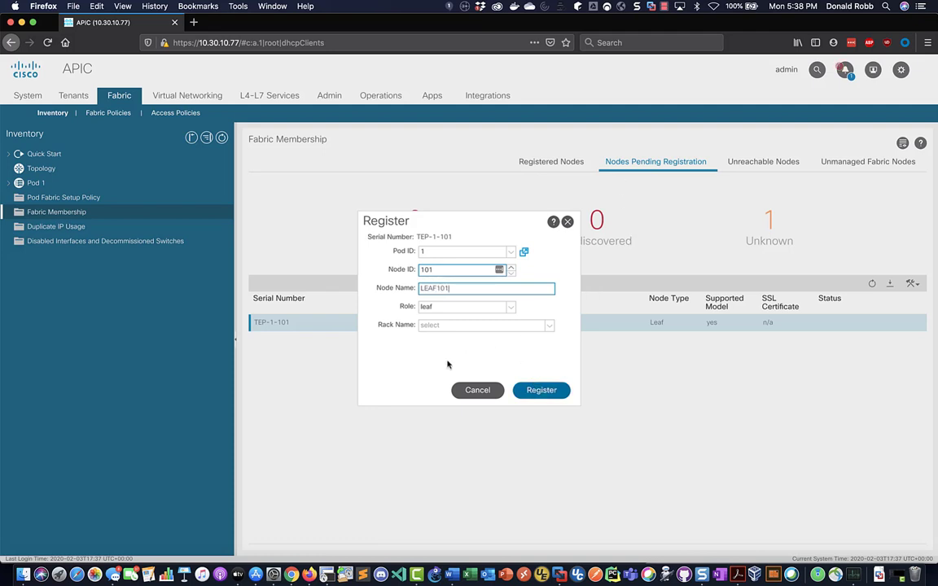
pyautogui.click(538, 390)
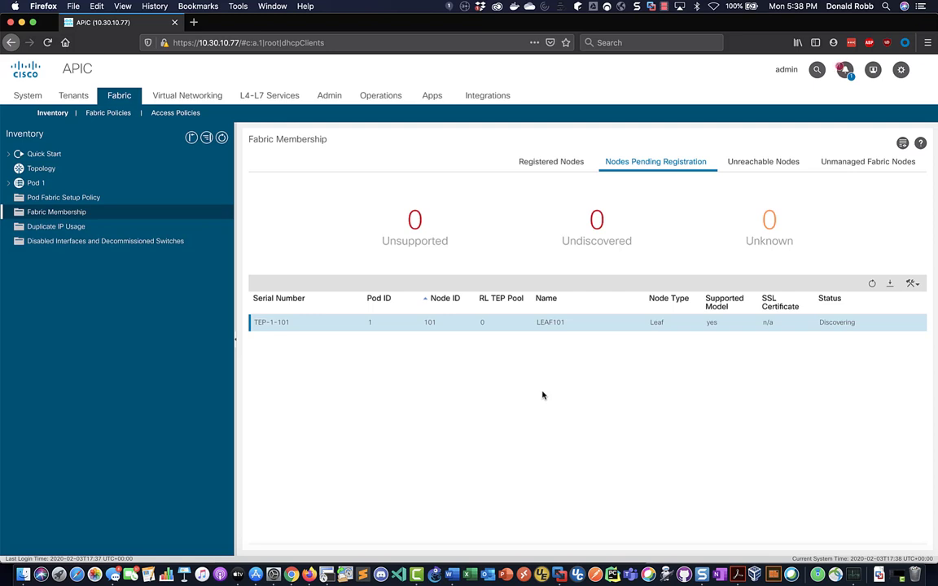
# Refresh the pending list and register TEP-1-103 as spine node 103 named SPINE103
pyautogui.click(872, 284)
pyautogui.click(871, 284)
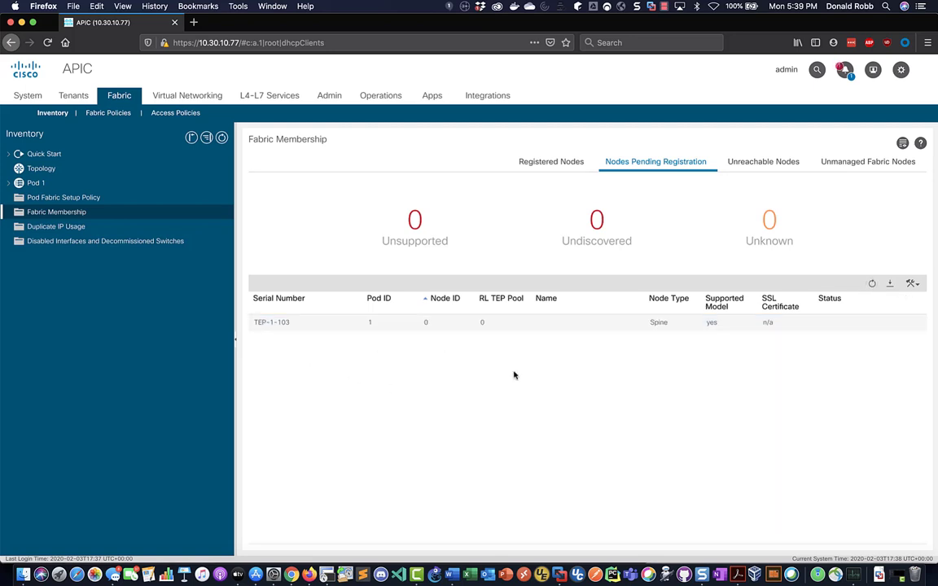
pyautogui.rightClick(283, 322)
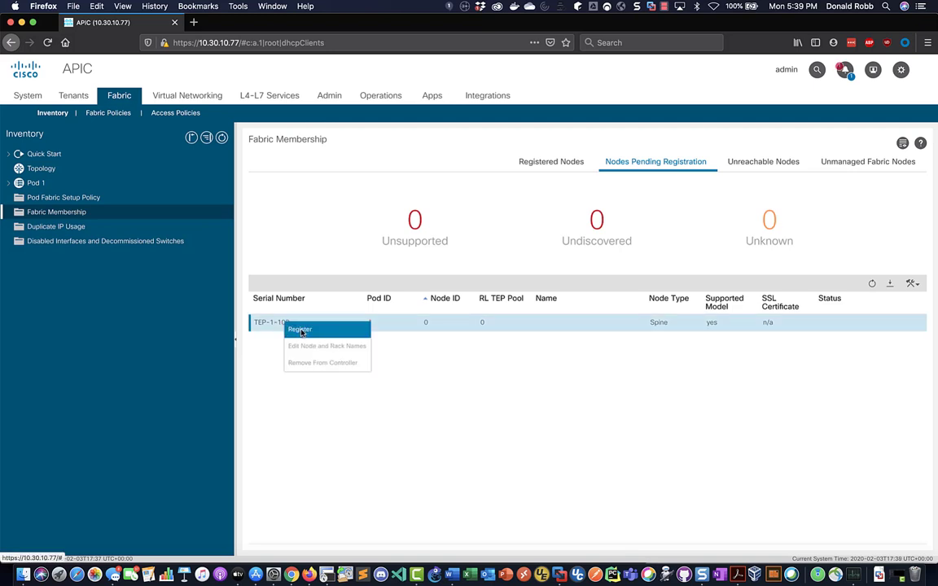
pyautogui.click(300, 329)
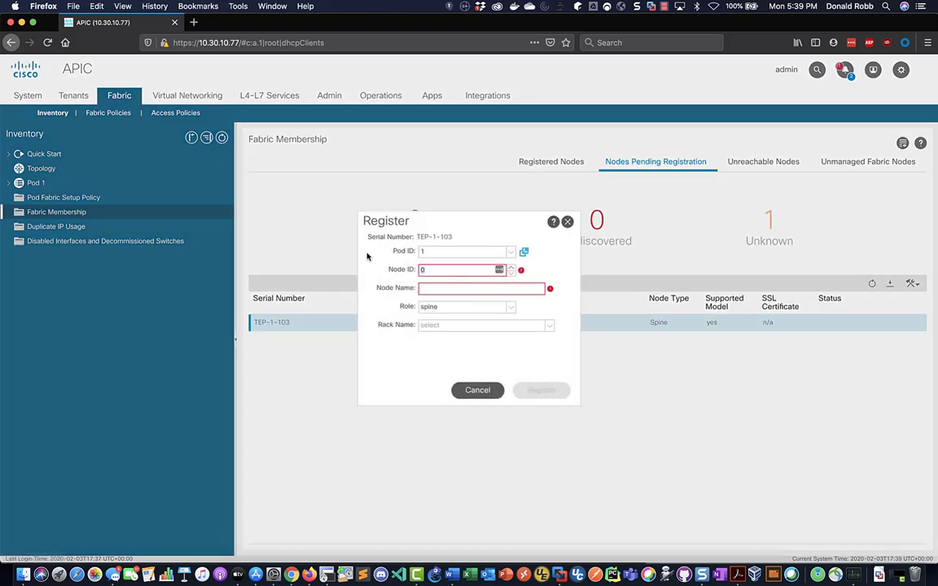
pyautogui.write('103')
pyautogui.press('Tab')
pyautogui.write('SPINE103')
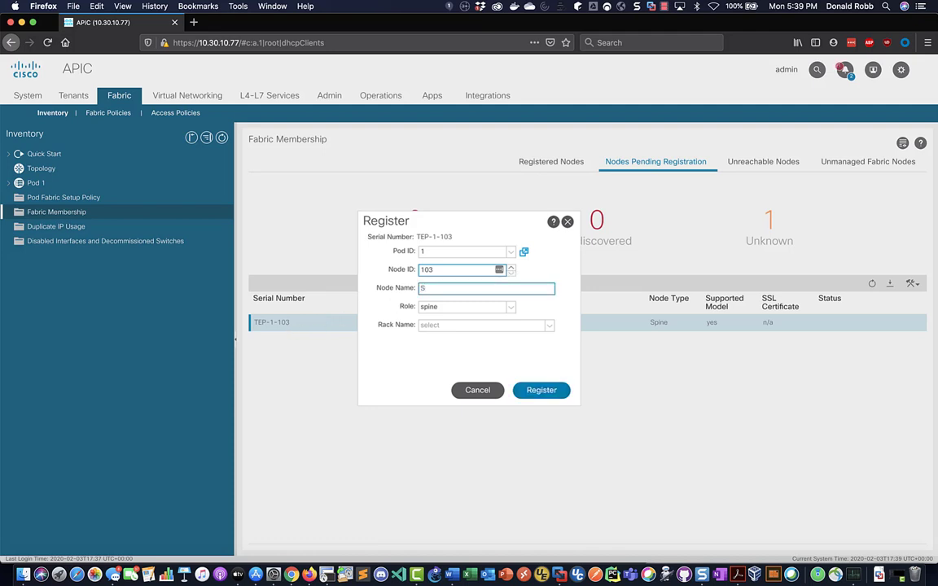
pyautogui.click(540, 390)
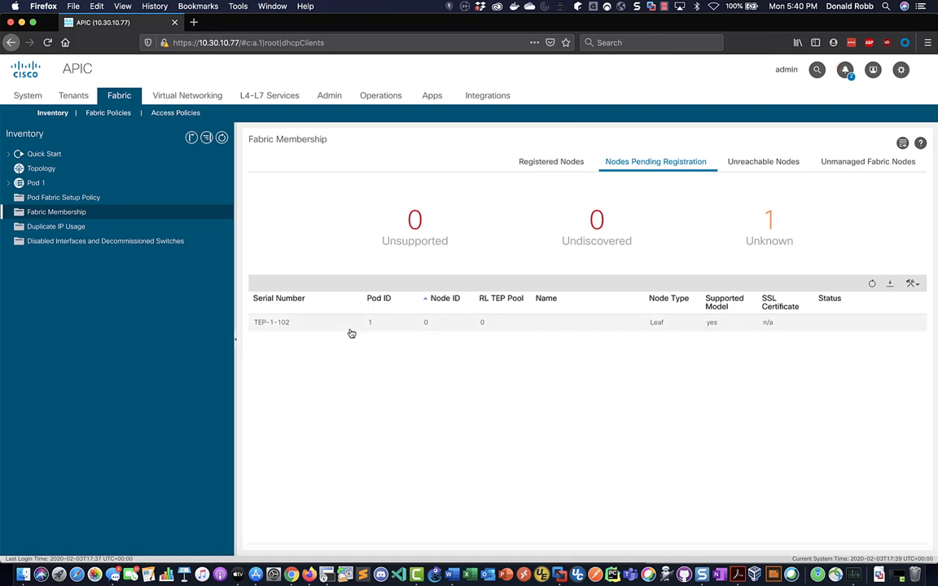
# Register TEP-1-102 as leaf node 102 named LEAF102
pyautogui.rightClick(312, 325)
pyautogui.click(325, 329)
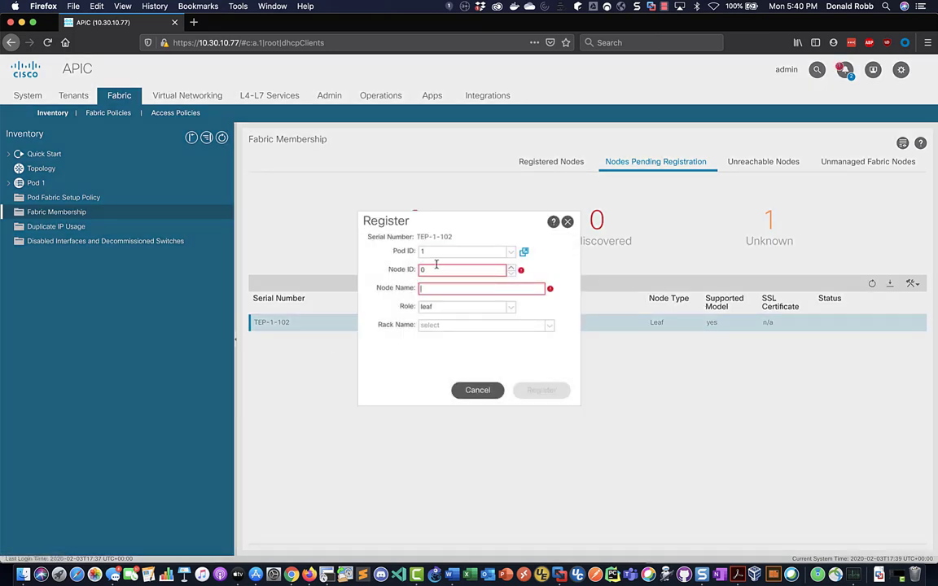
pyautogui.doubleClick(432, 270)
pyautogui.write('102')
pyautogui.press('Tab')
pyautogui.write('LEAF102')
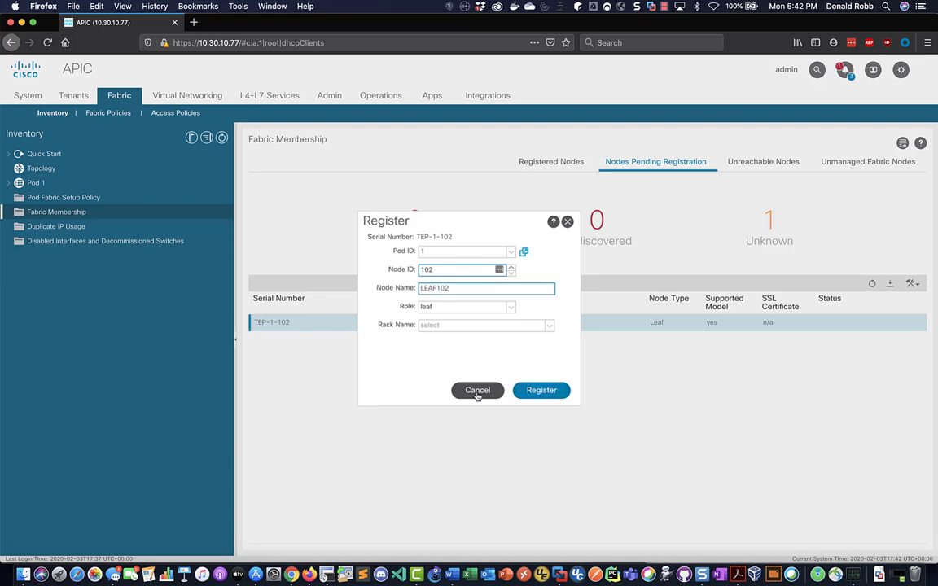
pyautogui.click(539, 391)
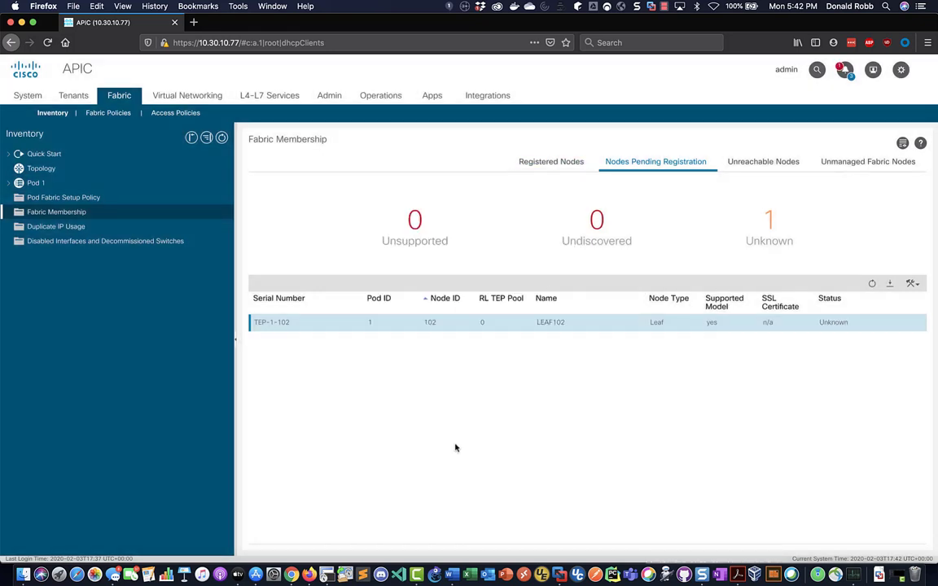
# Display the fabric topology and check node details for apic01, SPINE103 and LEAF101
pyautogui.click(42, 170)
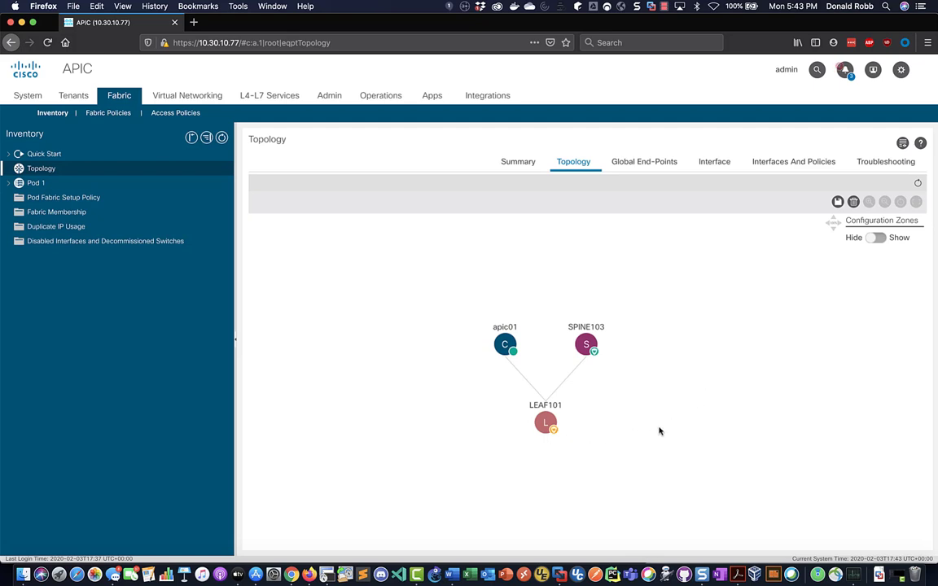
pyautogui.moveTo(553, 429)
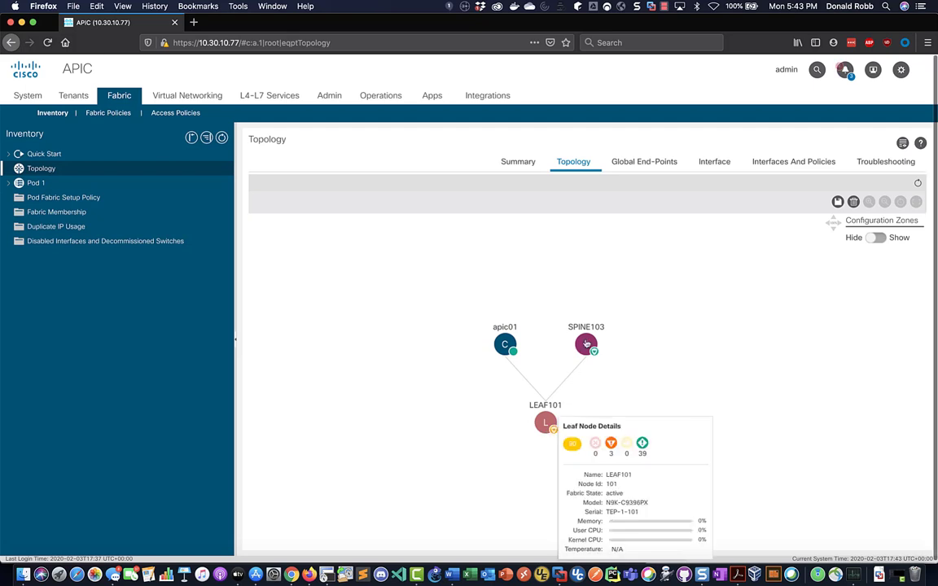
pyautogui.moveTo(500, 345)
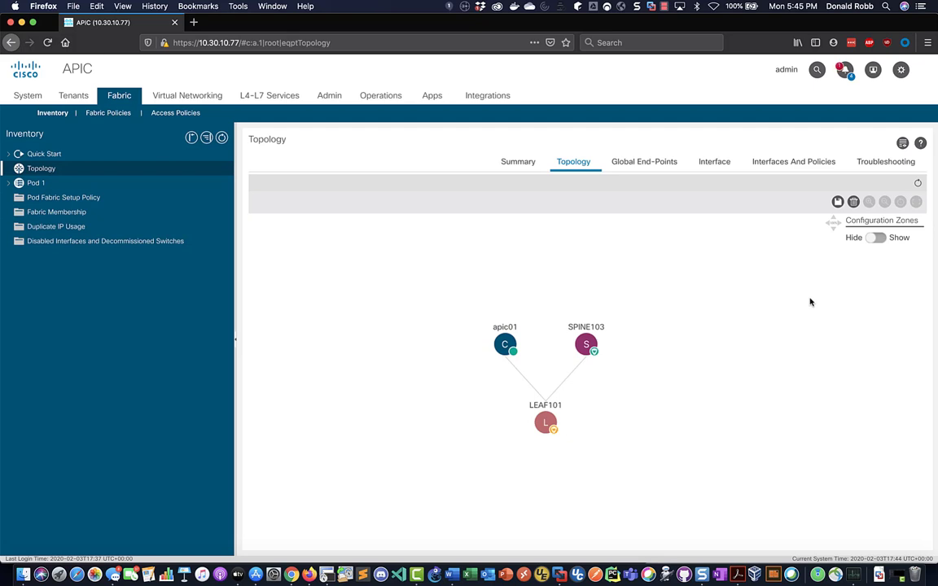
pyautogui.click(574, 163)
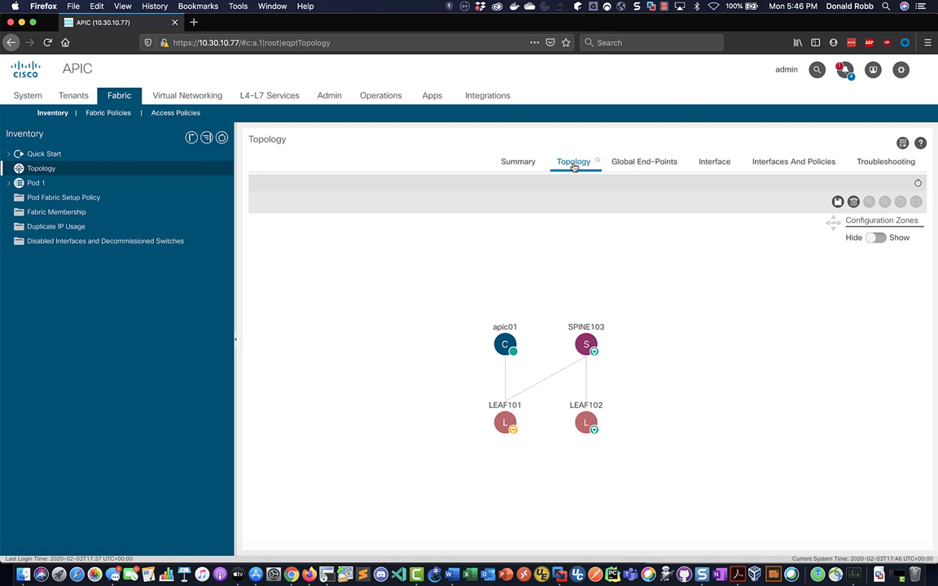